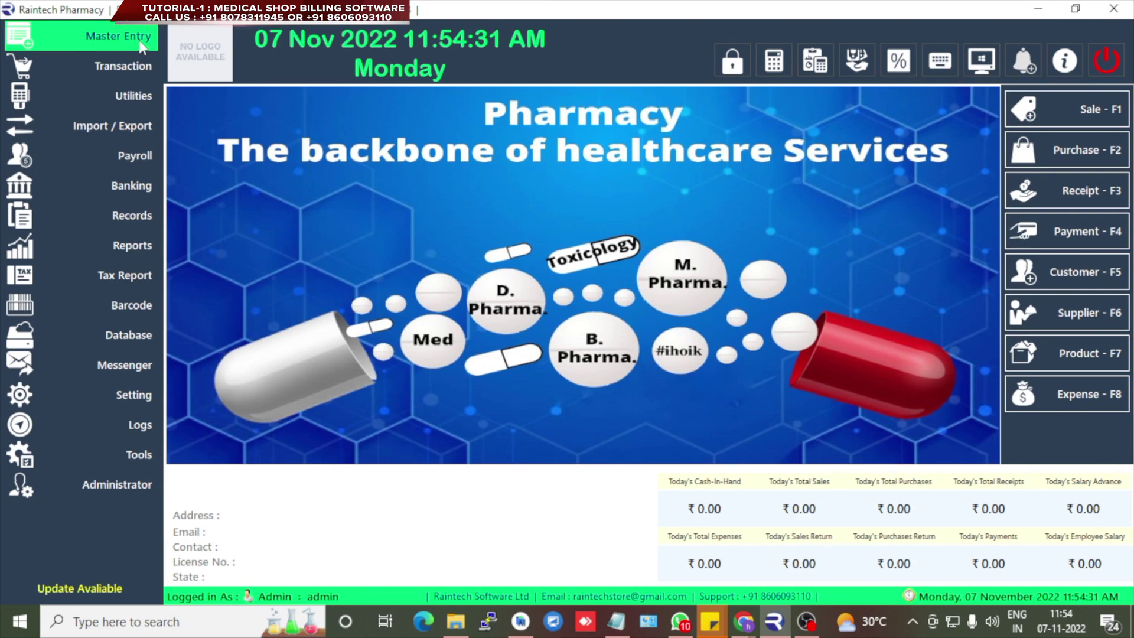
- Enter company name AJ PHARMACY with address lines Mumbai, Maharashtra, Maharashtra
{"action": "left_click", "coordinate": [142, 47]}
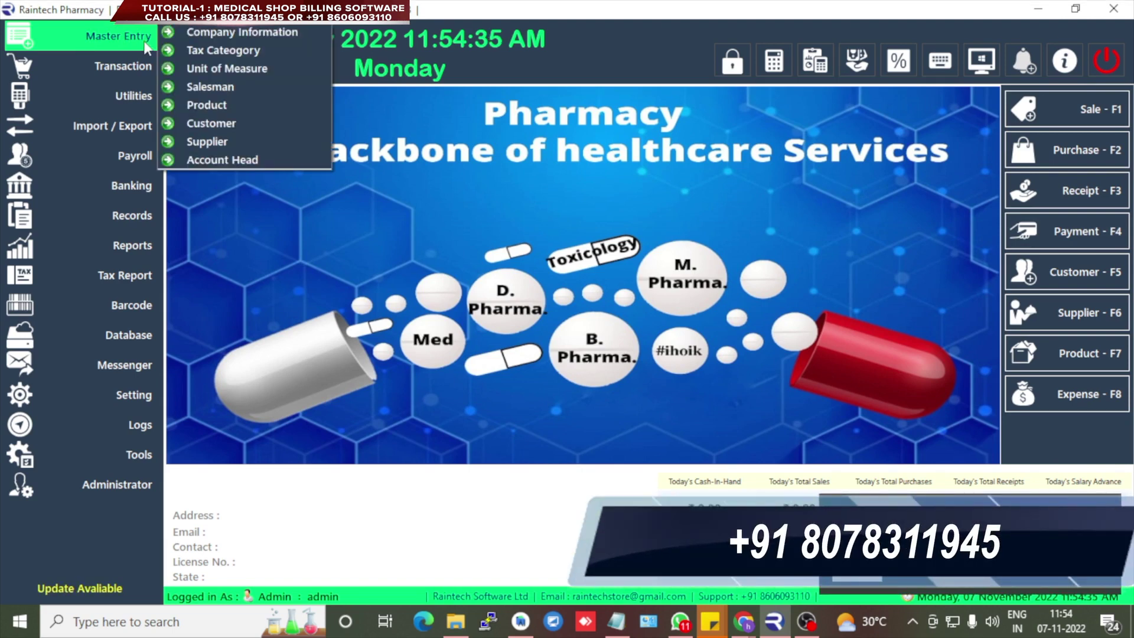
{"action": "left_click", "coordinate": [237, 36]}
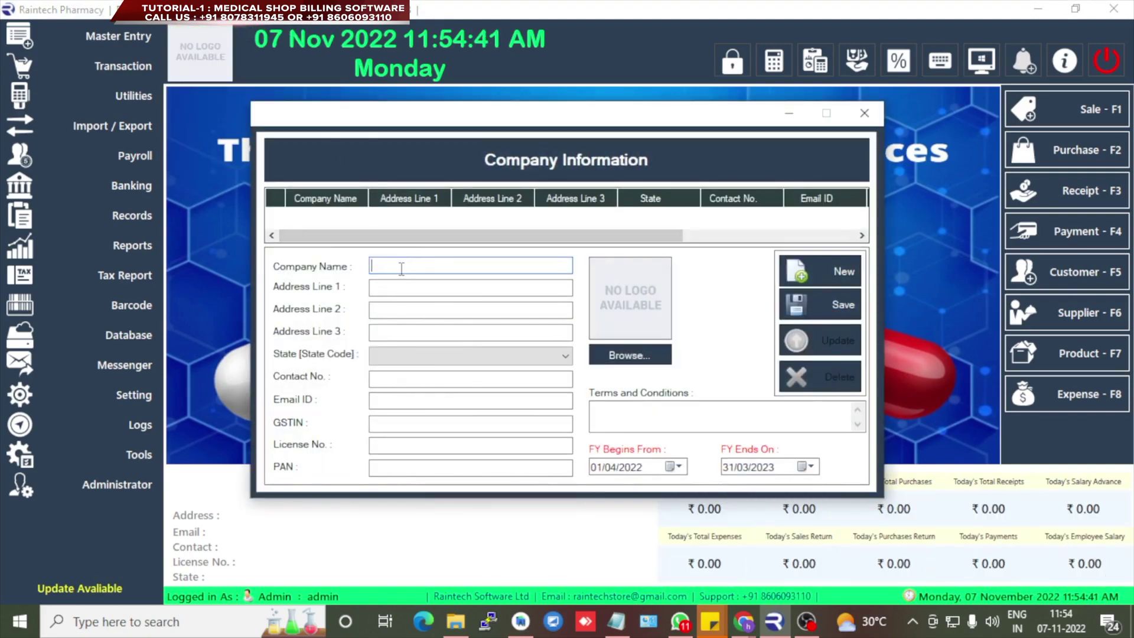
{"action": "type", "text": "A"}
{"action": "type", "text": "J PHARMACY"}
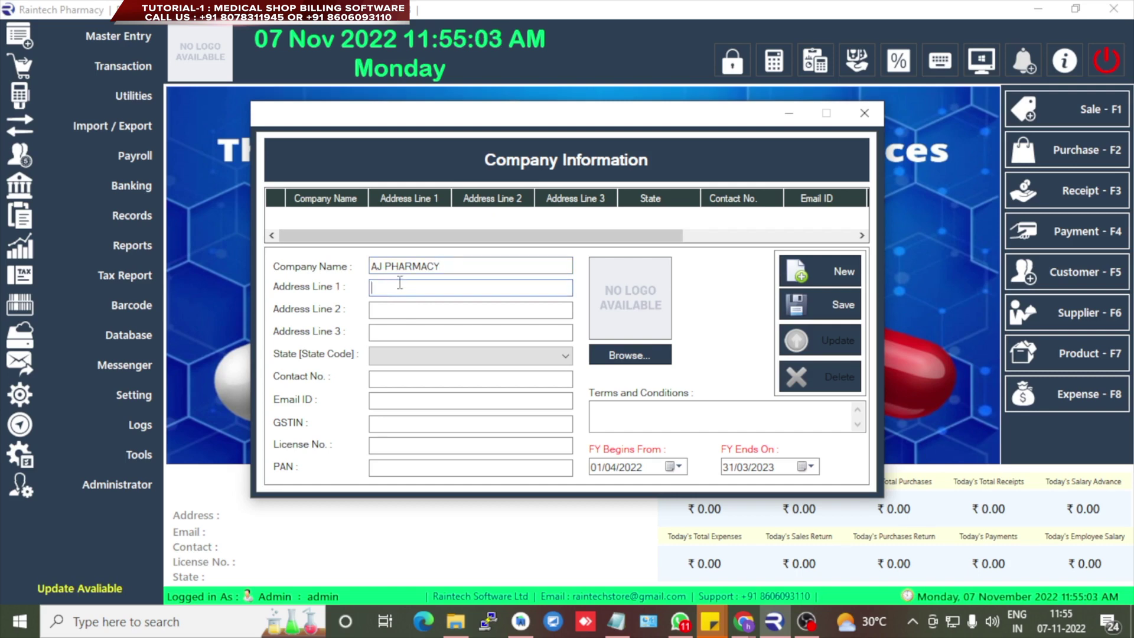
{"action": "type", "text": "Mumbai"}
{"action": "key", "text": "Tab"}
{"action": "type", "text": "Maharashtra"}
{"action": "key", "text": "shift+Home"}
{"action": "key", "text": "ctrl+c"}
{"action": "key", "text": "Tab"}
{"action": "key", "text": "ctrl+v"}
- Set the state to Maharashtra [27] and fill in the company's contact number and e-mail
{"action": "left_click", "coordinate": [429, 356]}
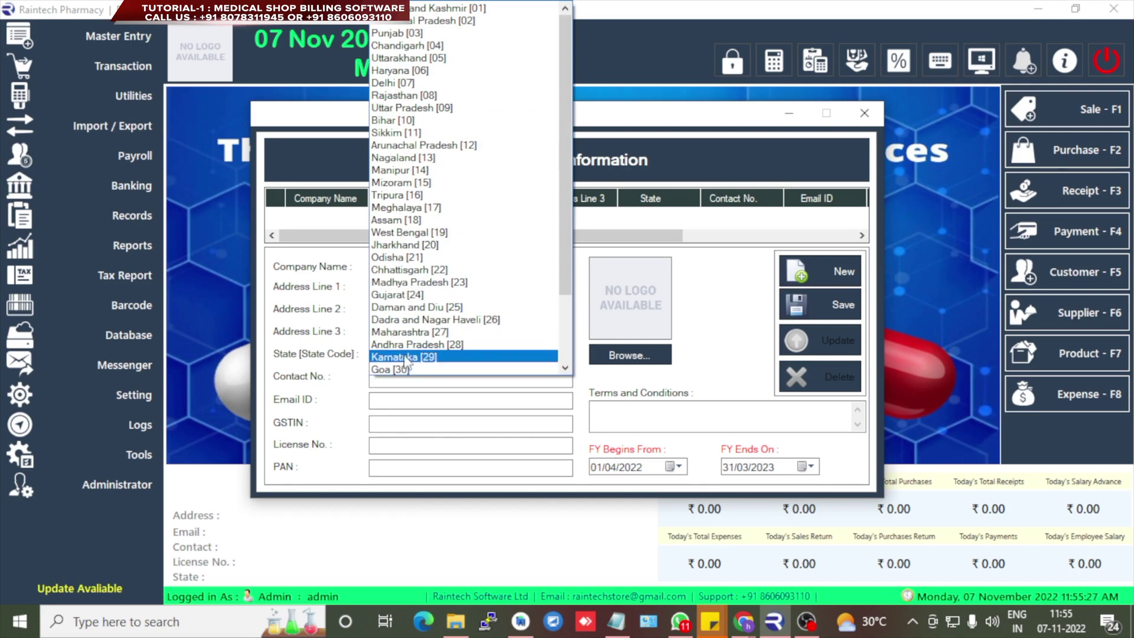
{"action": "scroll", "coordinate": [406, 369], "scroll_direction": "down", "scroll_amount": 1}
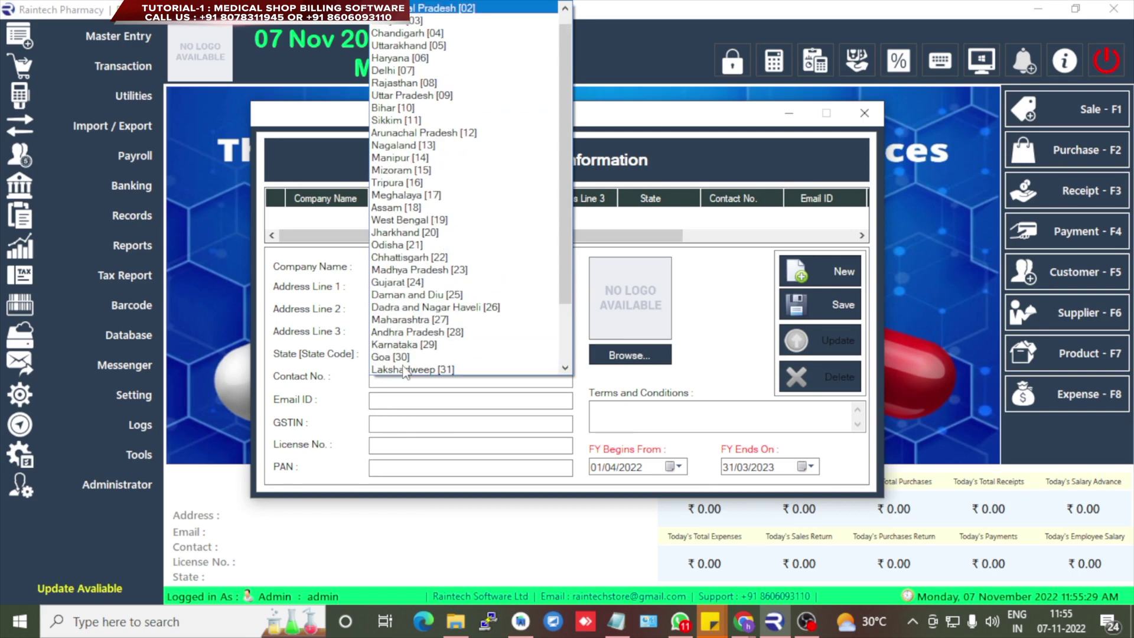
{"action": "left_click", "coordinate": [408, 320]}
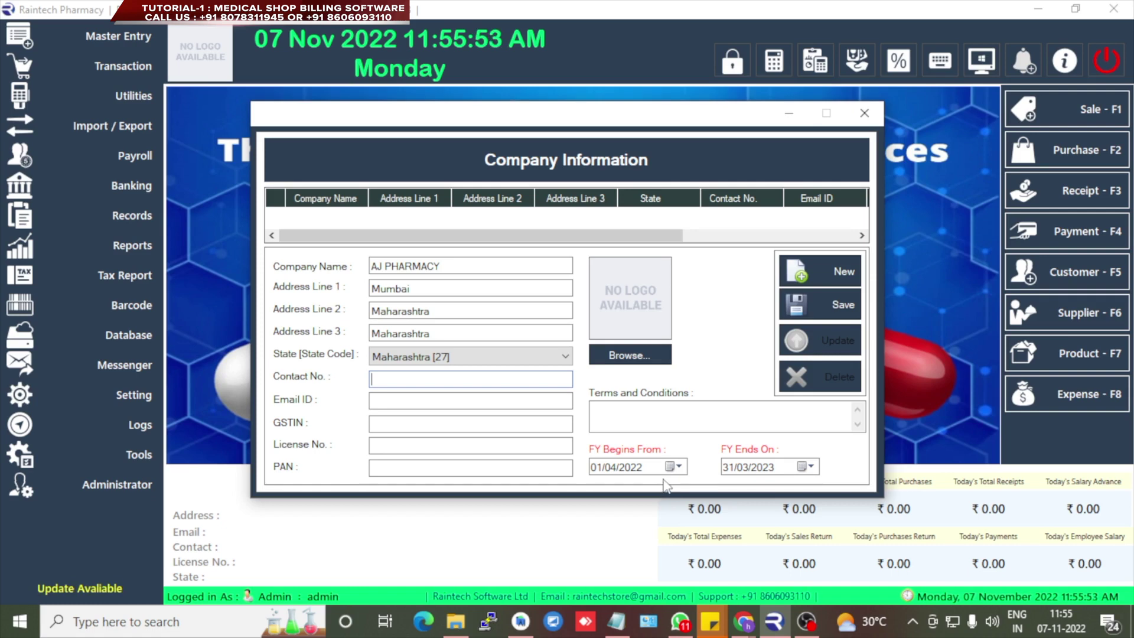
{"action": "key", "text": "Tab"}
{"action": "key", "text": "Tab"}
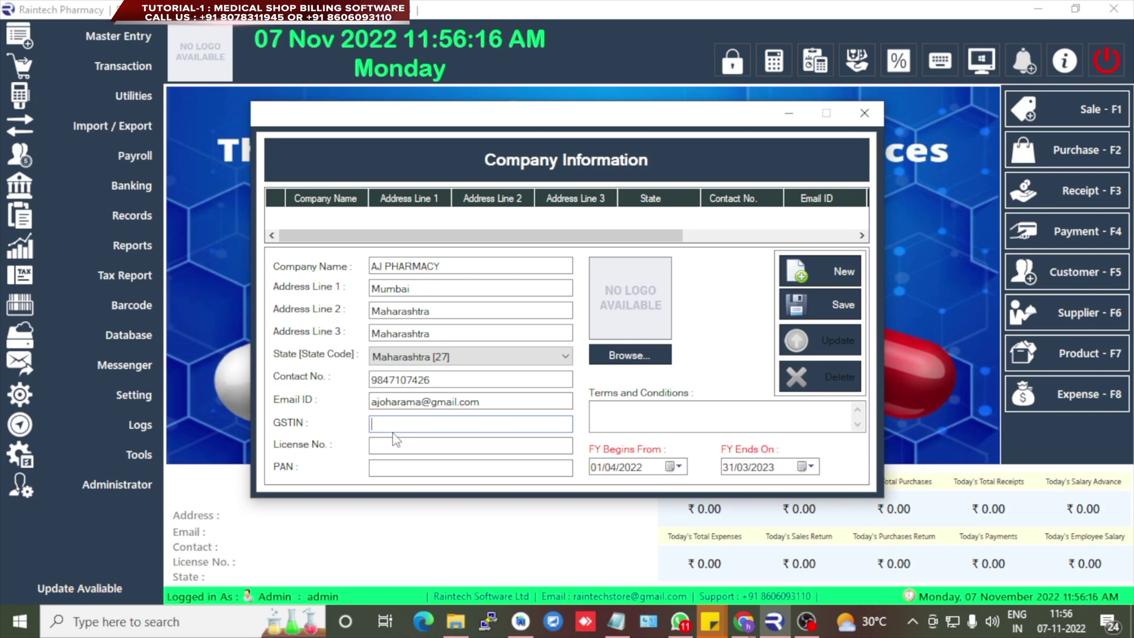
- Save the company record, then reload AJ PHARMACY and update it
{"action": "left_click", "coordinate": [821, 305]}
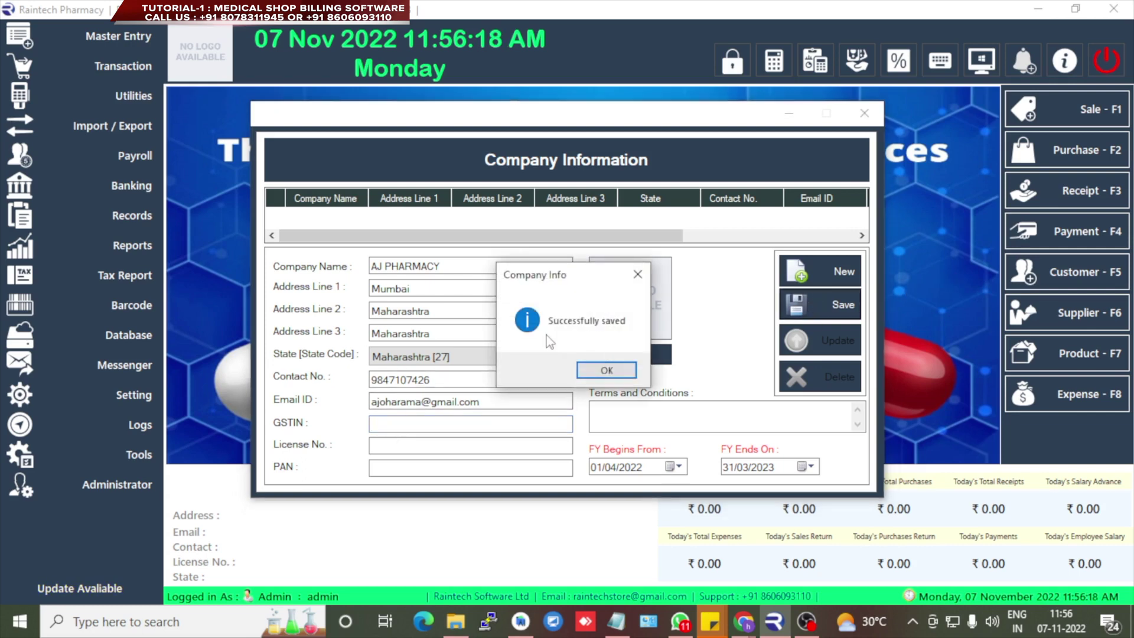
{"action": "left_click", "coordinate": [605, 369]}
{"action": "left_click", "coordinate": [864, 113]}
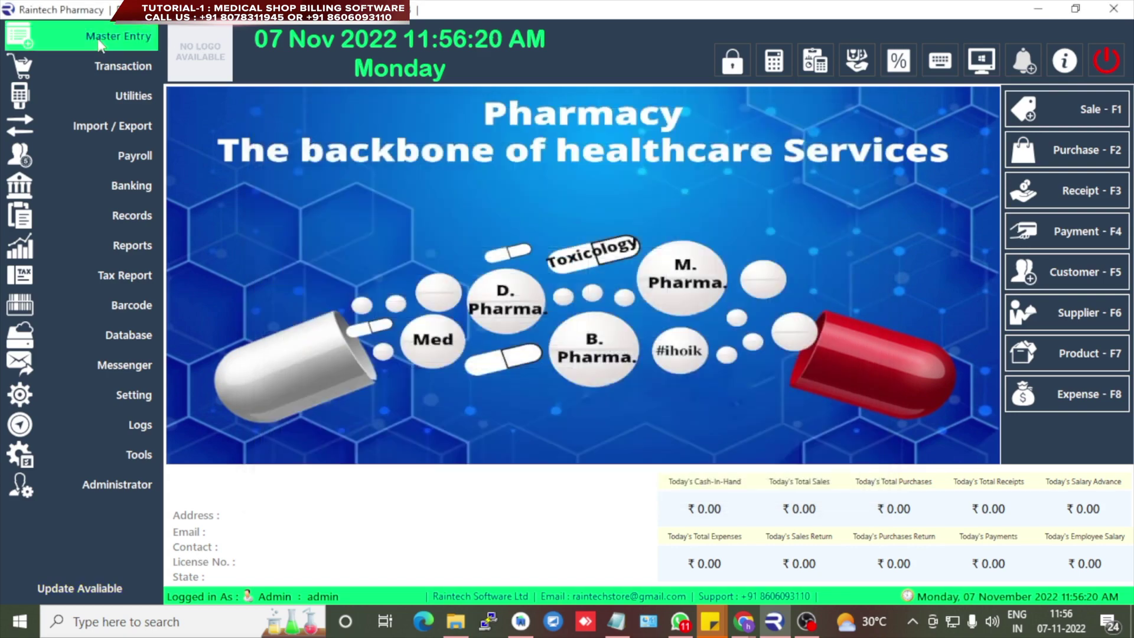
{"action": "left_click", "coordinate": [100, 47]}
{"action": "left_click", "coordinate": [246, 37]}
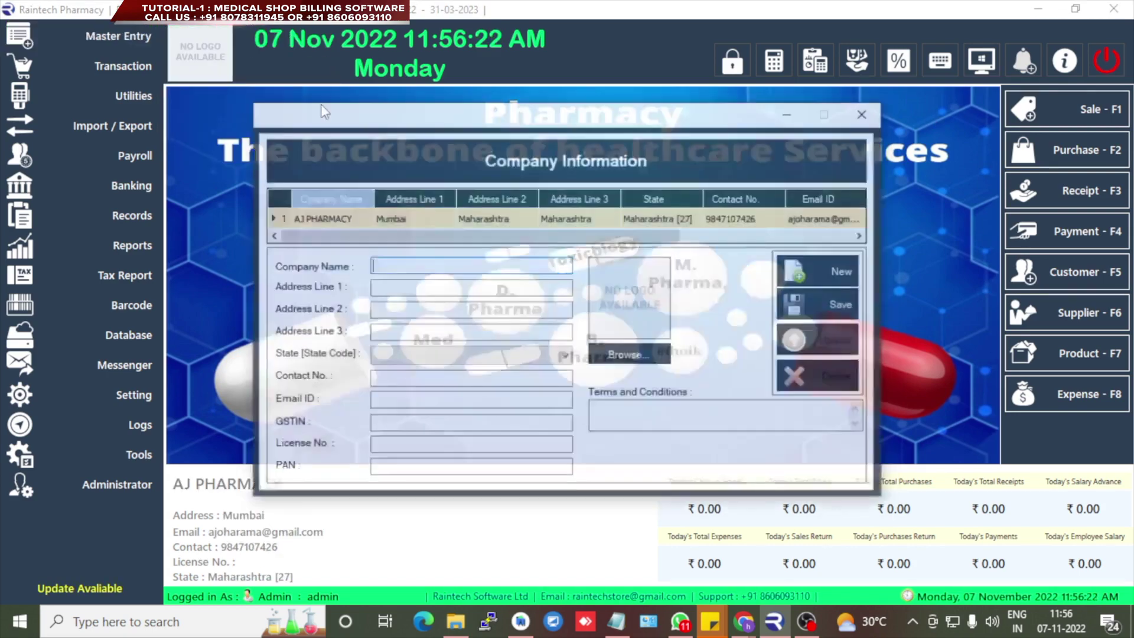
{"action": "left_click", "coordinate": [443, 220]}
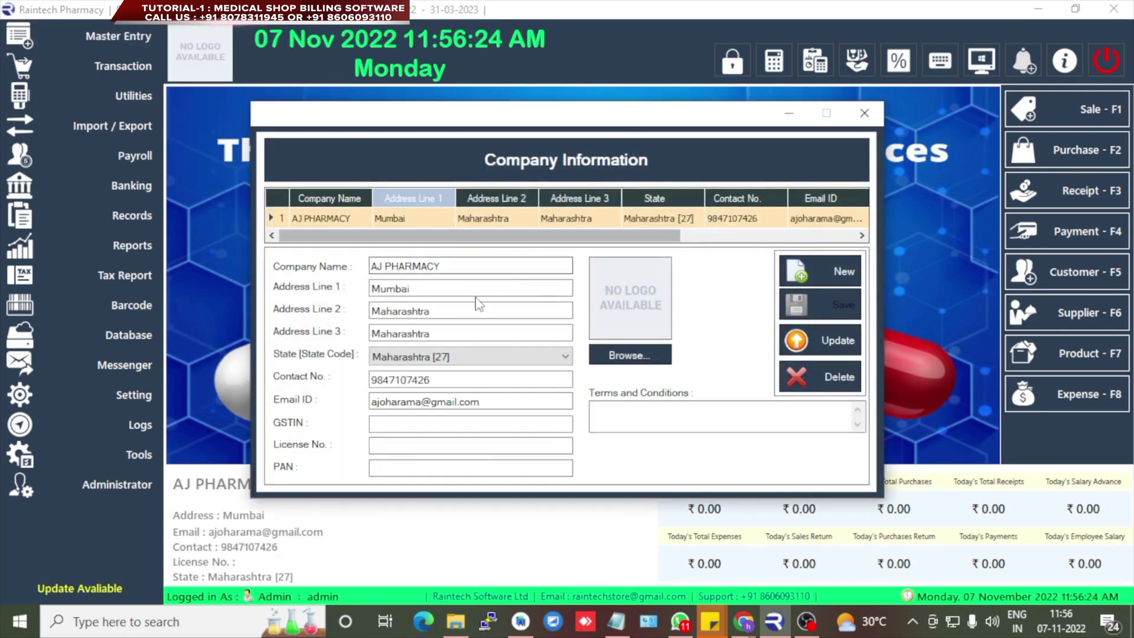
{"action": "left_click", "coordinate": [830, 339]}
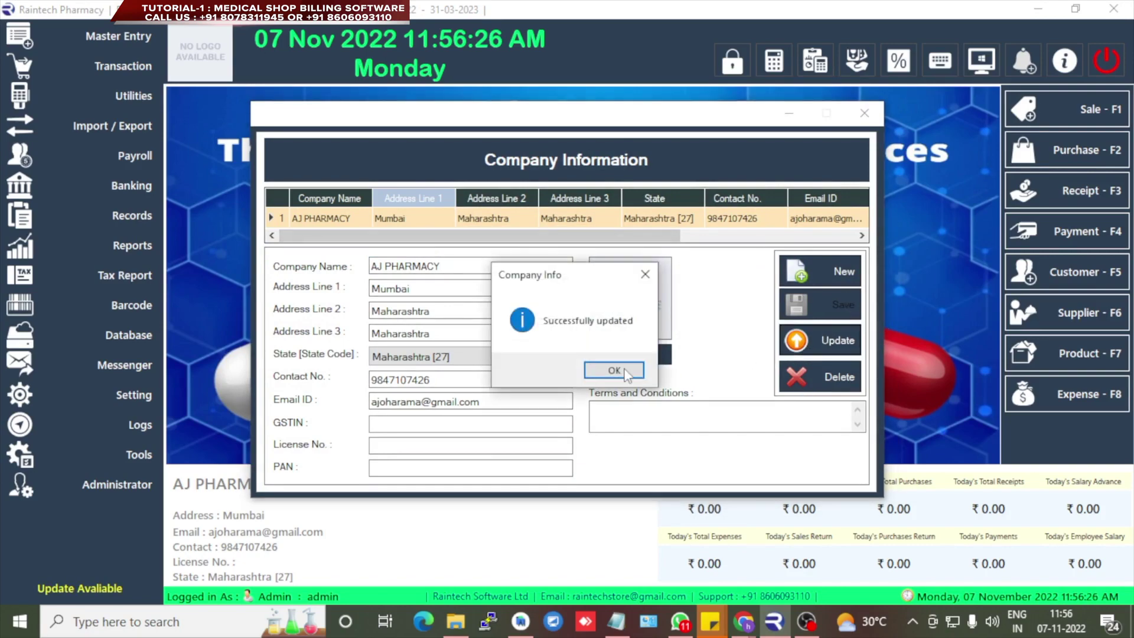
{"action": "left_click", "coordinate": [614, 370]}
{"action": "left_click", "coordinate": [864, 113]}
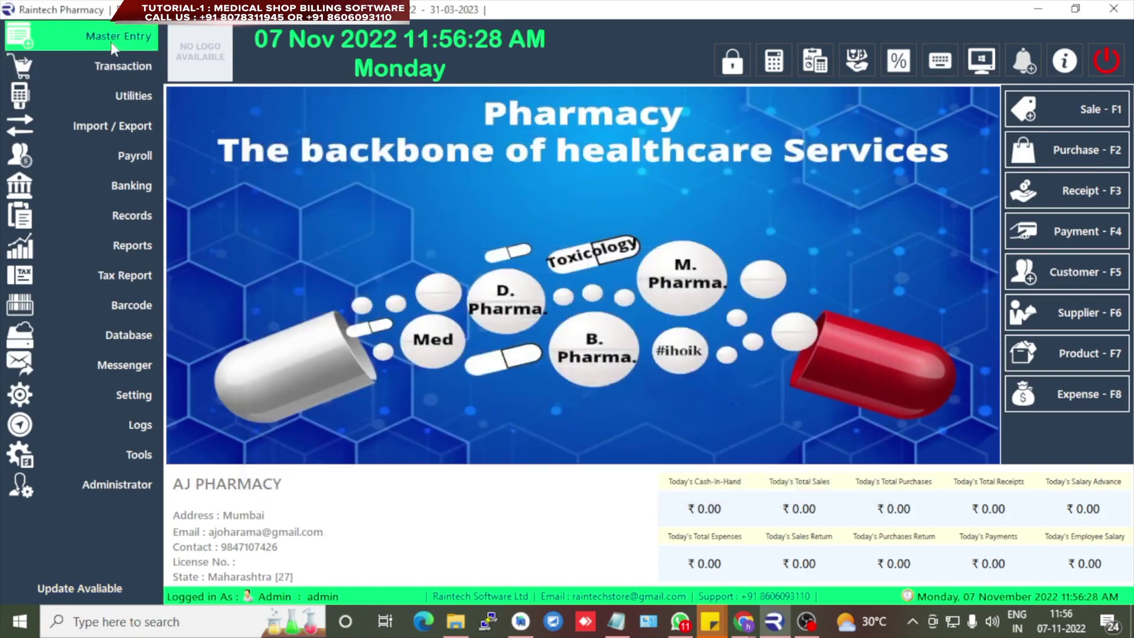
{"action": "left_click", "coordinate": [113, 45]}
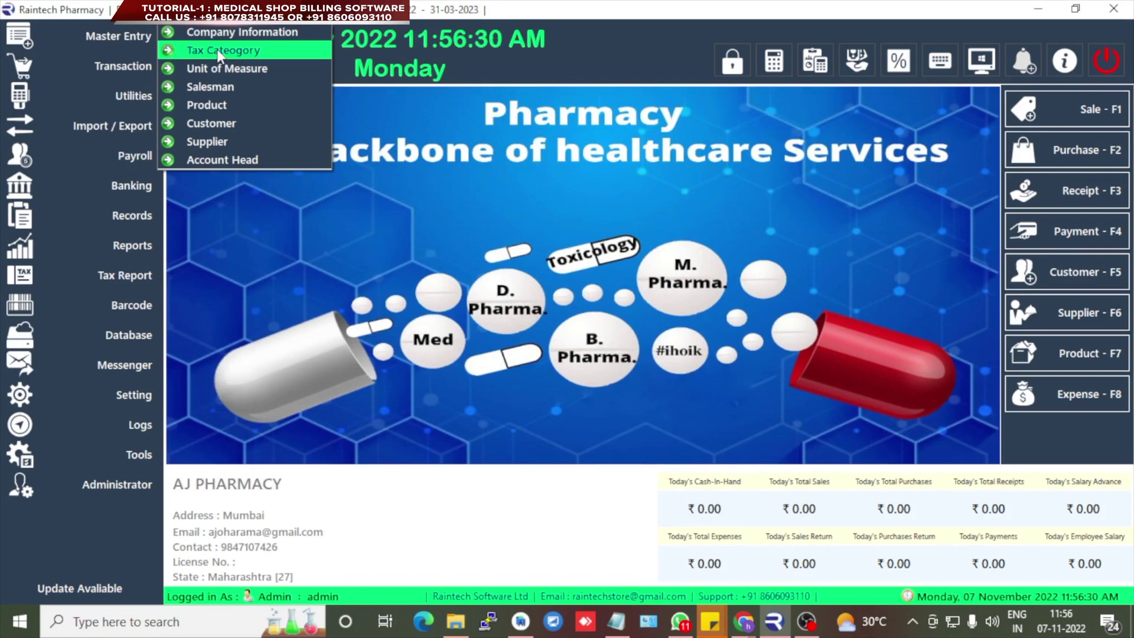
- Add 18% and 0% GST tax rates in Tax Category
{"action": "left_click", "coordinate": [125, 39]}
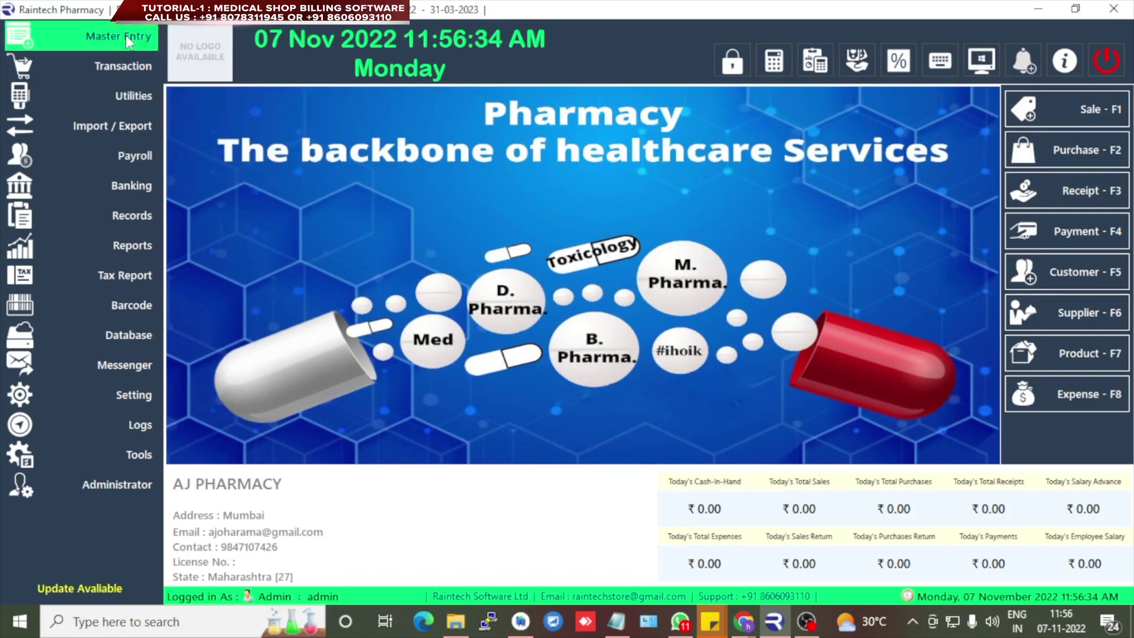
{"action": "left_click", "coordinate": [125, 39]}
{"action": "left_click", "coordinate": [236, 50]}
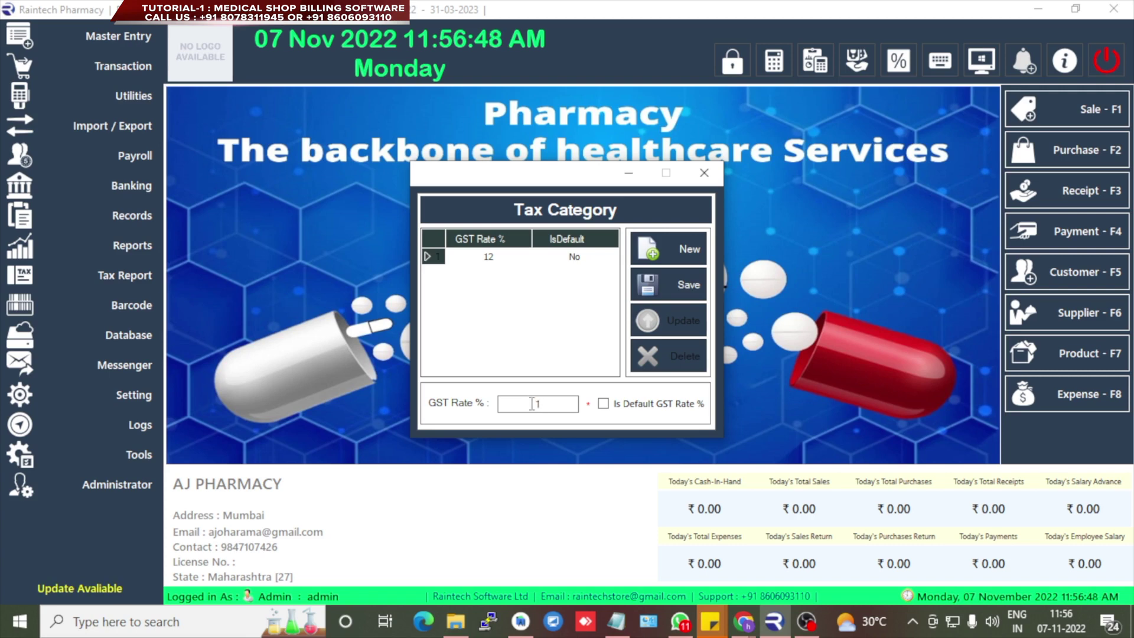
{"action": "type", "text": "8"}
{"action": "left_click", "coordinate": [678, 282]}
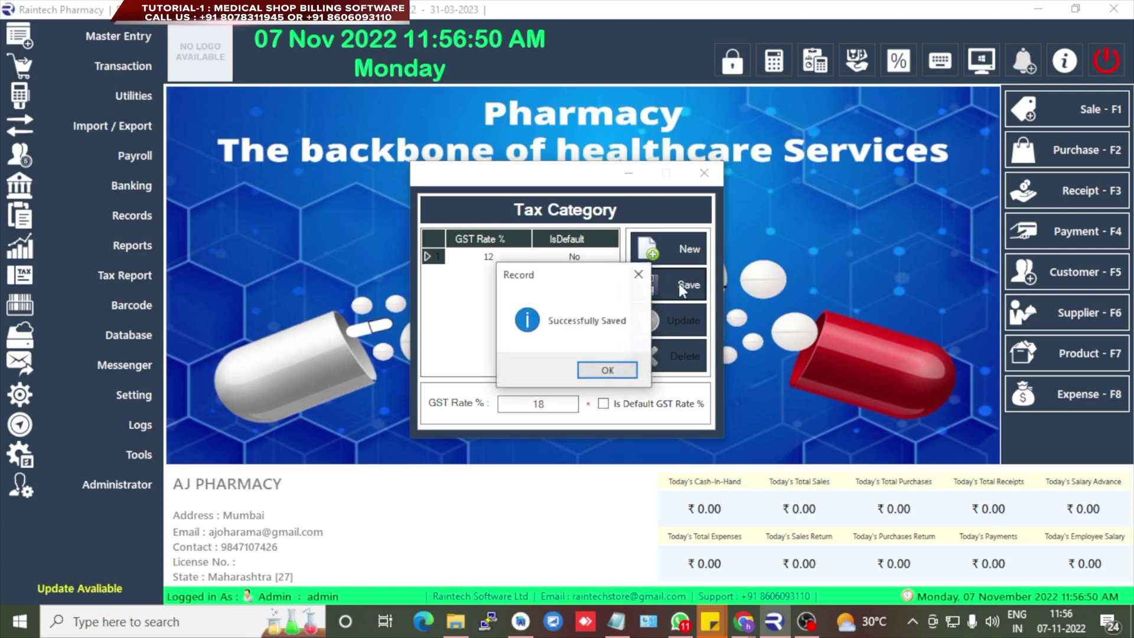
{"action": "left_click", "coordinate": [609, 372]}
{"action": "left_click", "coordinate": [670, 262]}
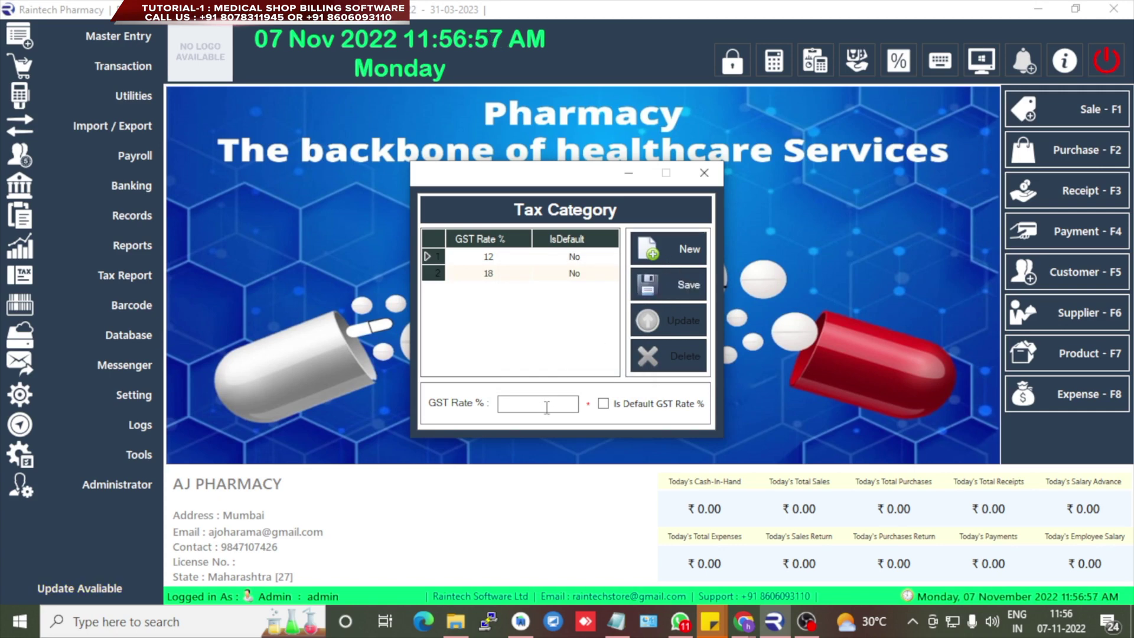
{"action": "left_click", "coordinate": [707, 287]}
{"action": "left_click", "coordinate": [607, 370]}
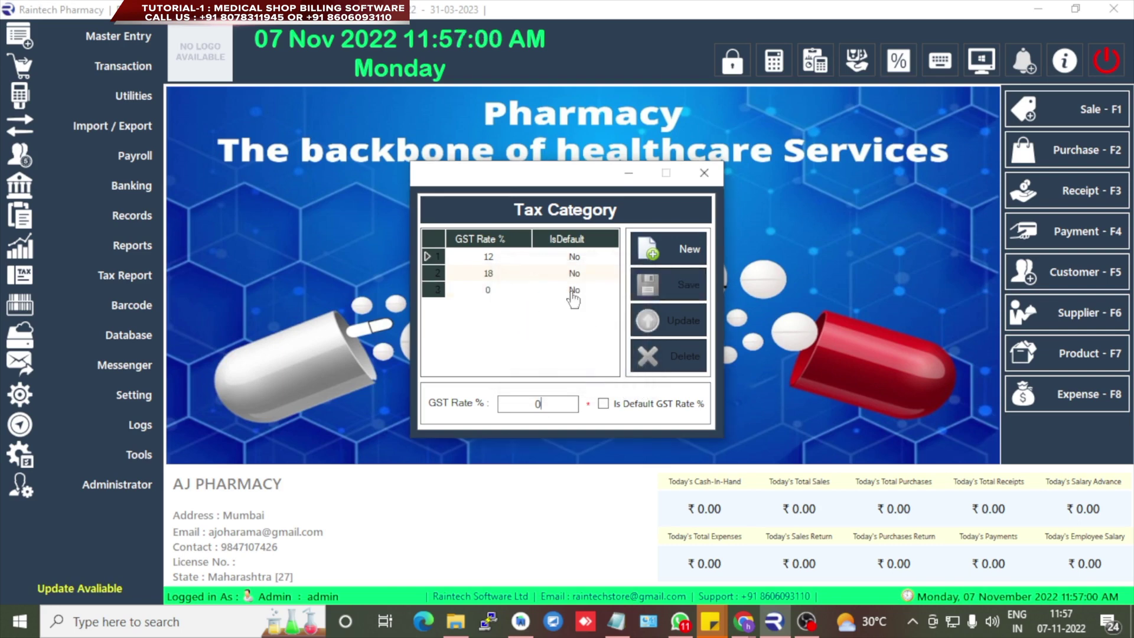
- Mark the 18% GST rate as default and update it
{"action": "left_click", "coordinate": [501, 276]}
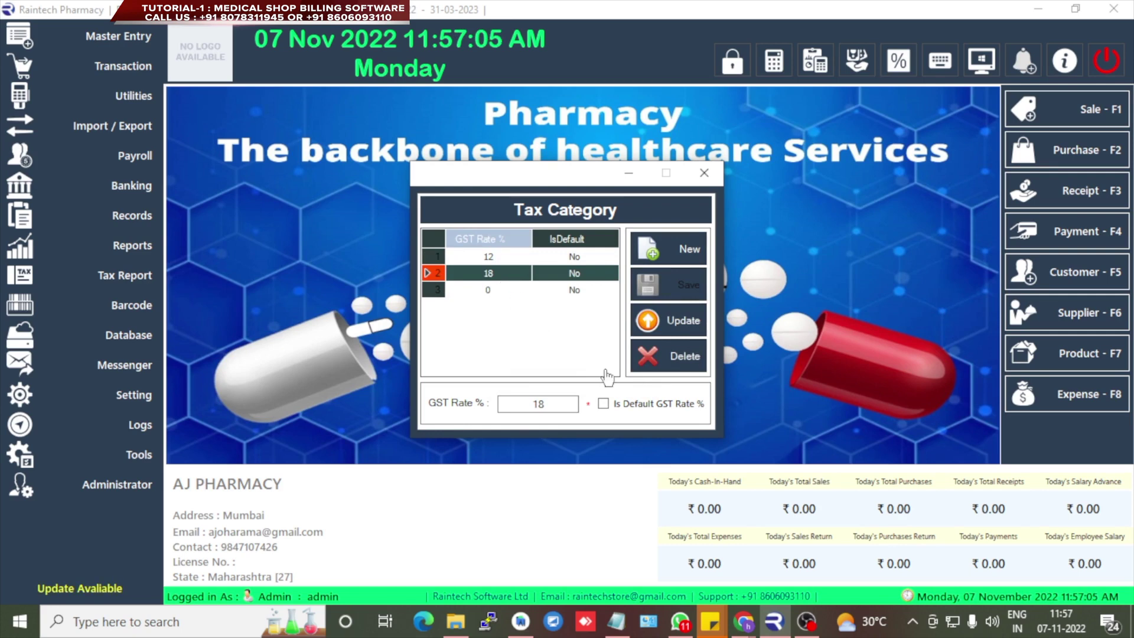
{"action": "left_click", "coordinate": [602, 406]}
{"action": "left_click", "coordinate": [680, 323]}
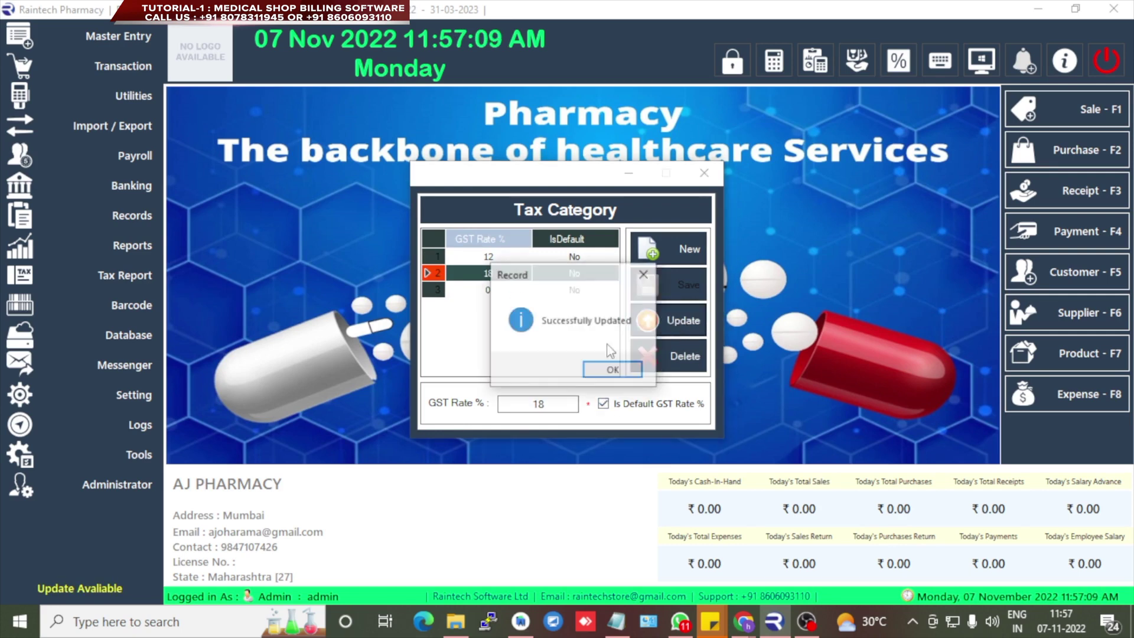
{"action": "left_click", "coordinate": [608, 371]}
{"action": "left_click", "coordinate": [704, 173]}
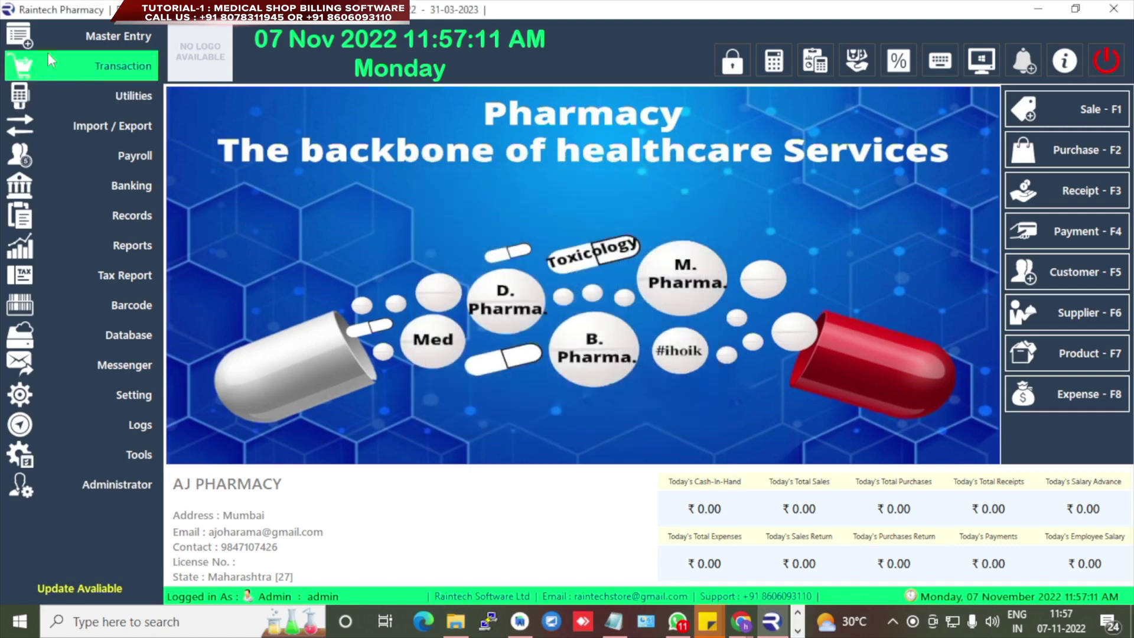
{"action": "left_click", "coordinate": [118, 36]}
{"action": "left_click", "coordinate": [216, 69]}
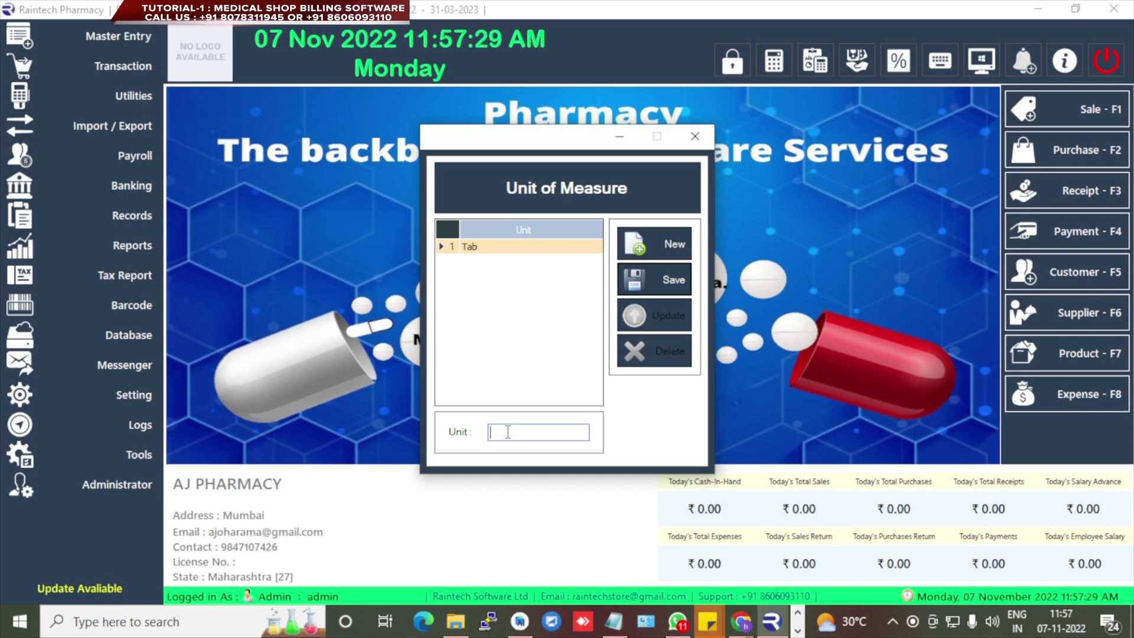
- Save Strip and pcs as units of measure and close the units list
{"action": "type", "text": "Strip"}
{"action": "key", "text": "Return"}
{"action": "key", "text": "Return"}
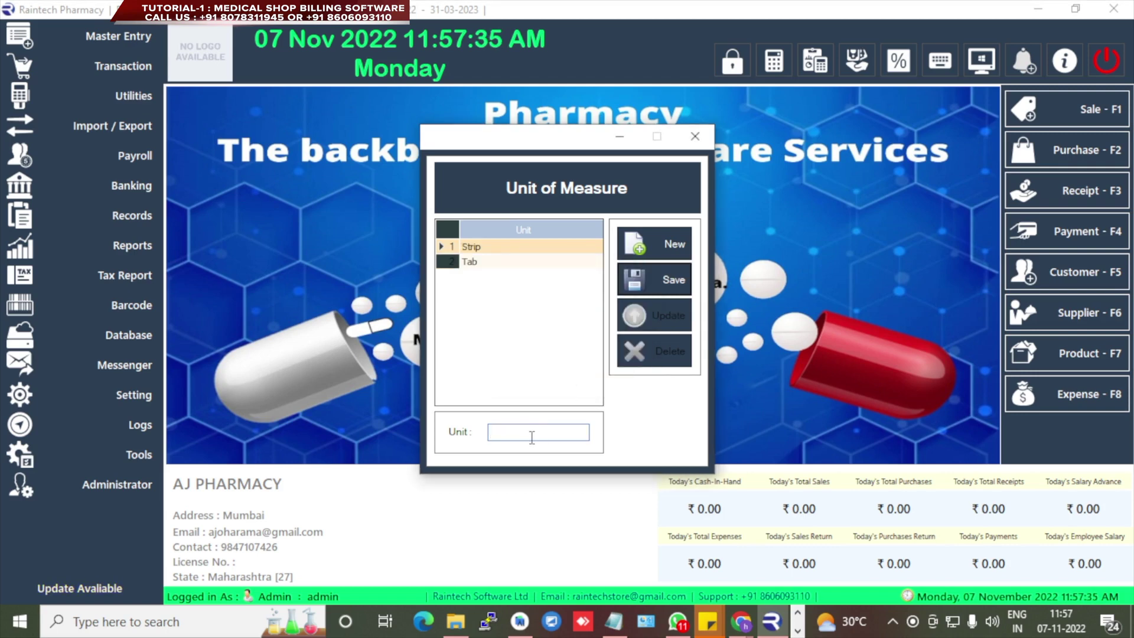
{"action": "type", "text": "pcs"}
{"action": "key", "text": "Return"}
{"action": "key", "text": "Return"}
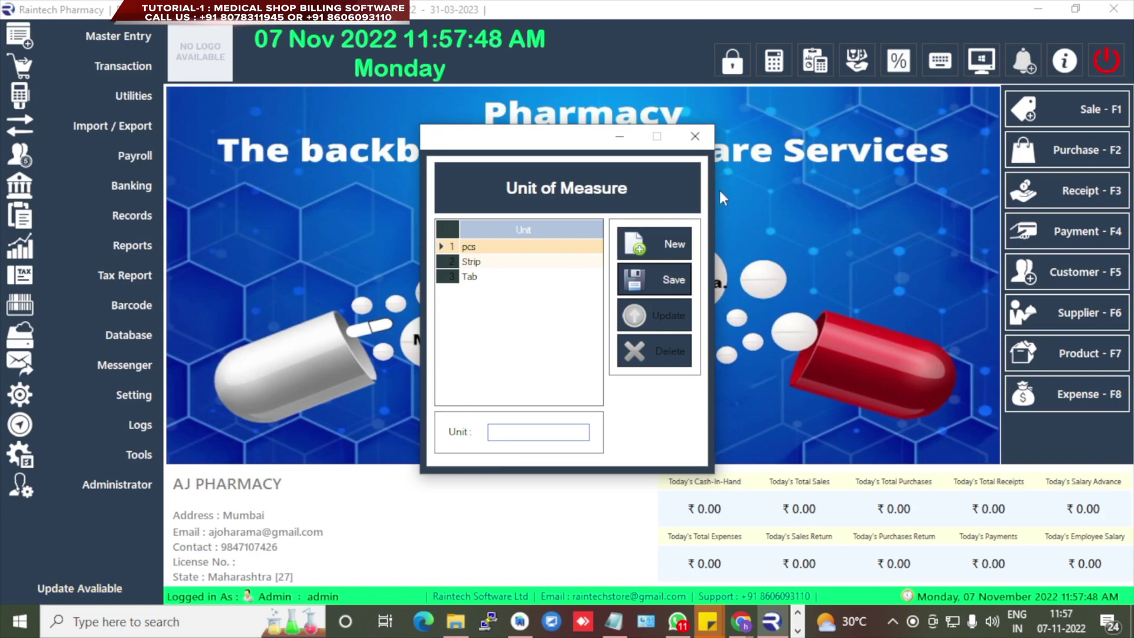
{"action": "left_click", "coordinate": [699, 139]}
{"action": "left_click", "coordinate": [107, 33]}
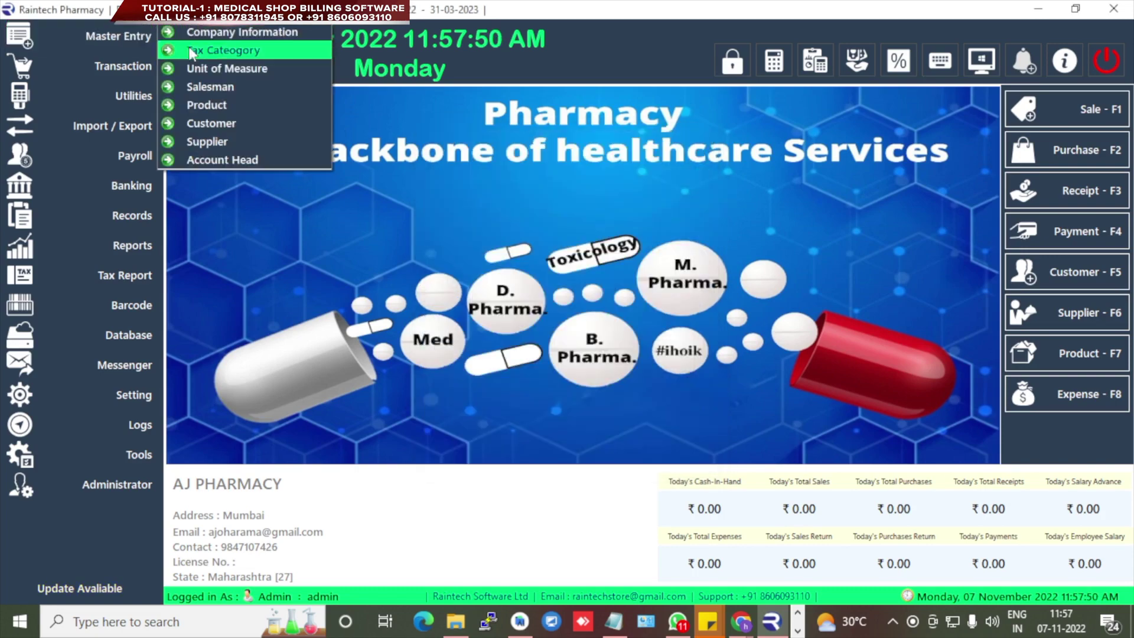
- Enter the salesman's name, address and city, with state Maharashtra [27]
{"action": "left_click", "coordinate": [218, 88]}
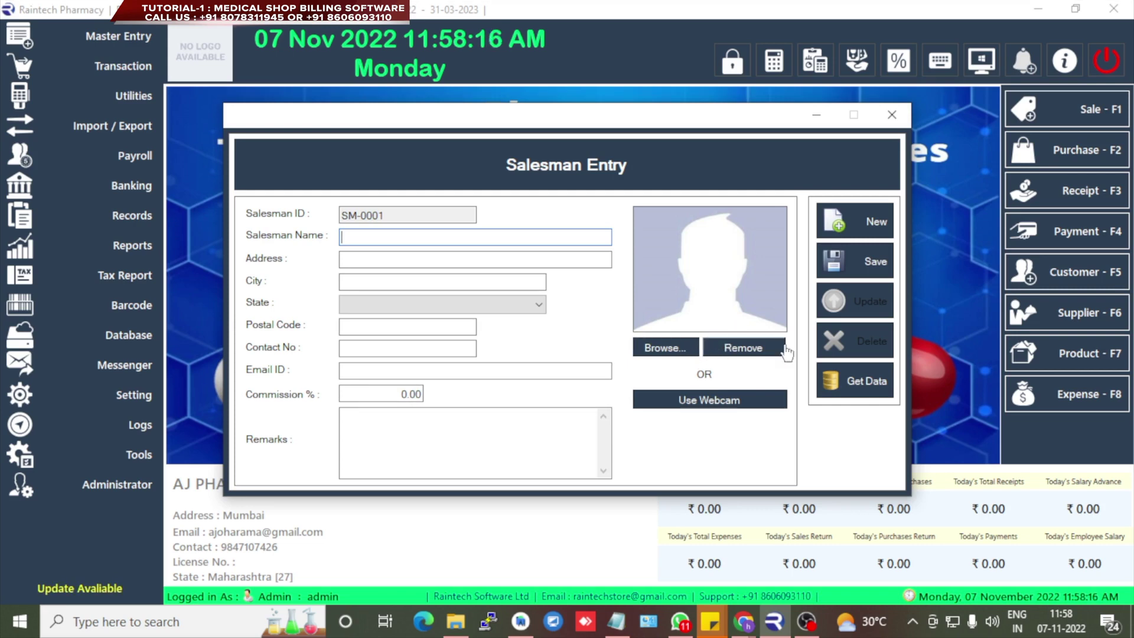
{"action": "type", "text": "J"}
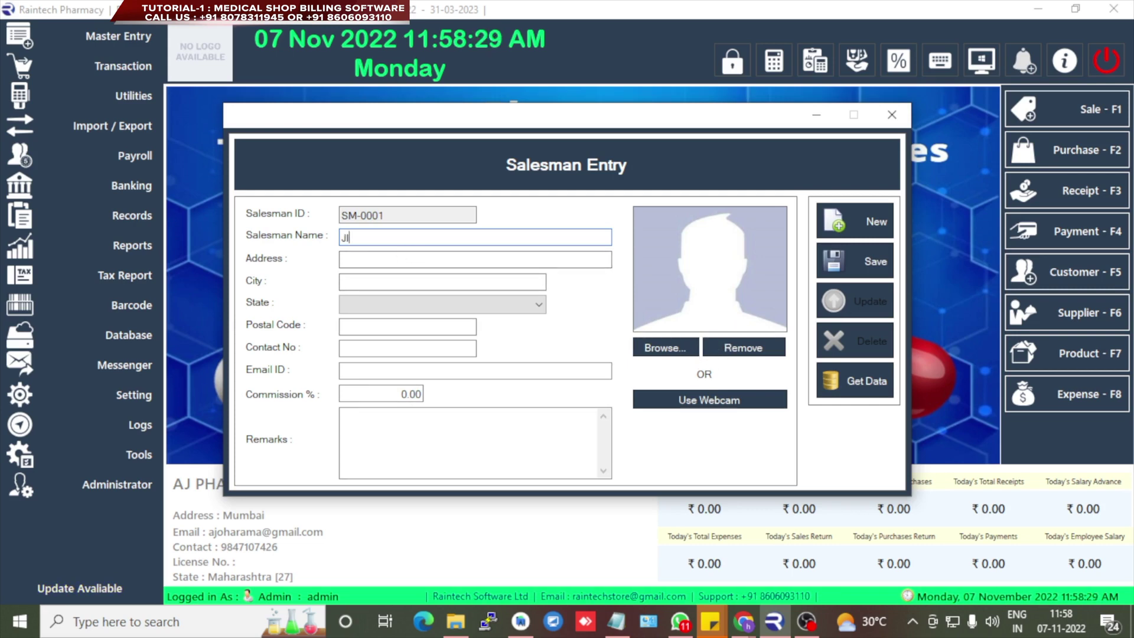
{"action": "type", "text": "INU"}
{"action": "key", "text": "Tab"}
{"action": "type", "text": "ghgky"}
{"action": "key", "text": "Tab"}
{"action": "type", "text": "yiuyoi"}
{"action": "left_click", "coordinate": [414, 304]}
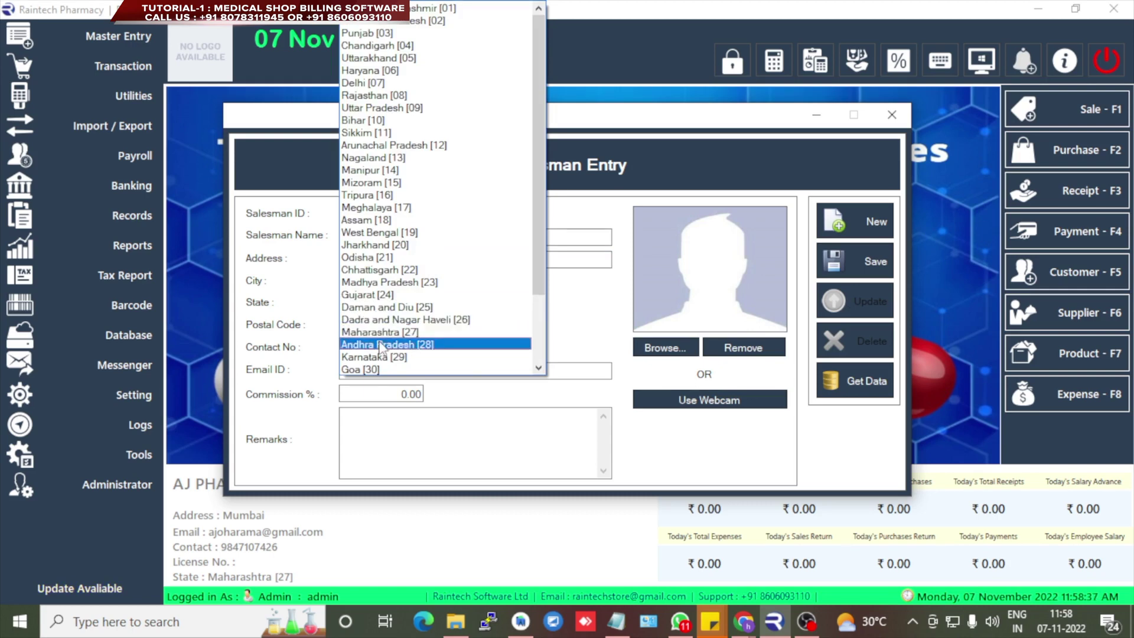
{"action": "left_click", "coordinate": [378, 329]}
{"action": "key", "text": "Tab"}
- Fill in postal code, contact number, e-mail and a 10% commission
{"action": "type", "text": "865546344"}
{"action": "key", "text": "Tab"}
{"action": "type", "text": "99999"}
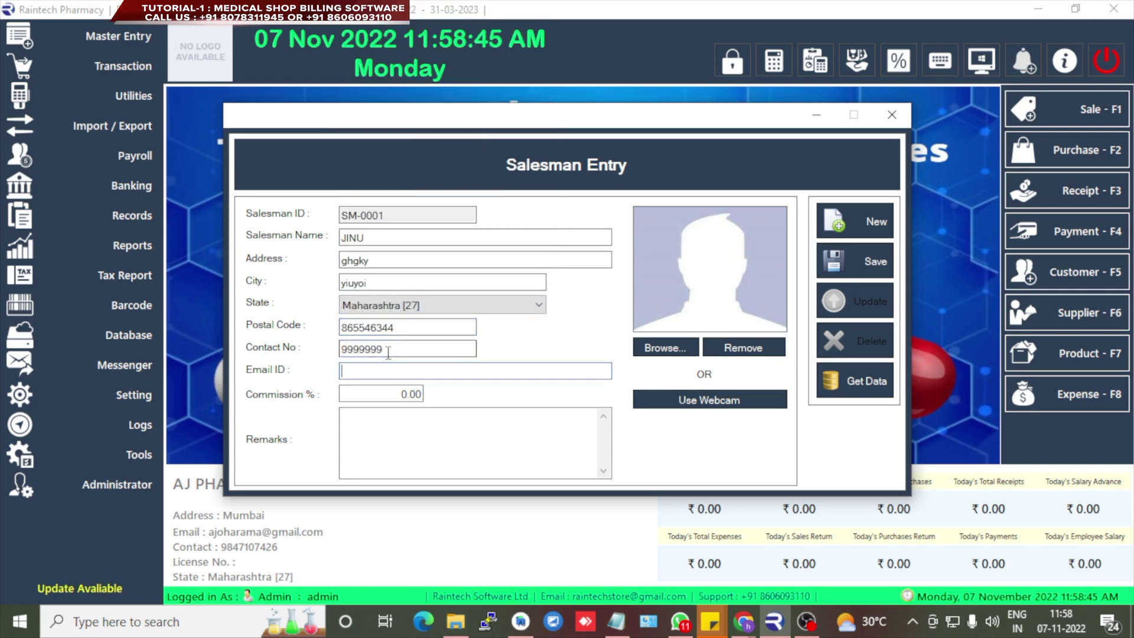
{"action": "key", "text": "BackSpace"}
{"action": "key", "text": "BackSpace"}
{"action": "key", "text": "BackSpace"}
{"action": "key", "text": "BackSpace"}
{"action": "type", "text": "863453253"}
{"action": "key", "text": "Tab"}
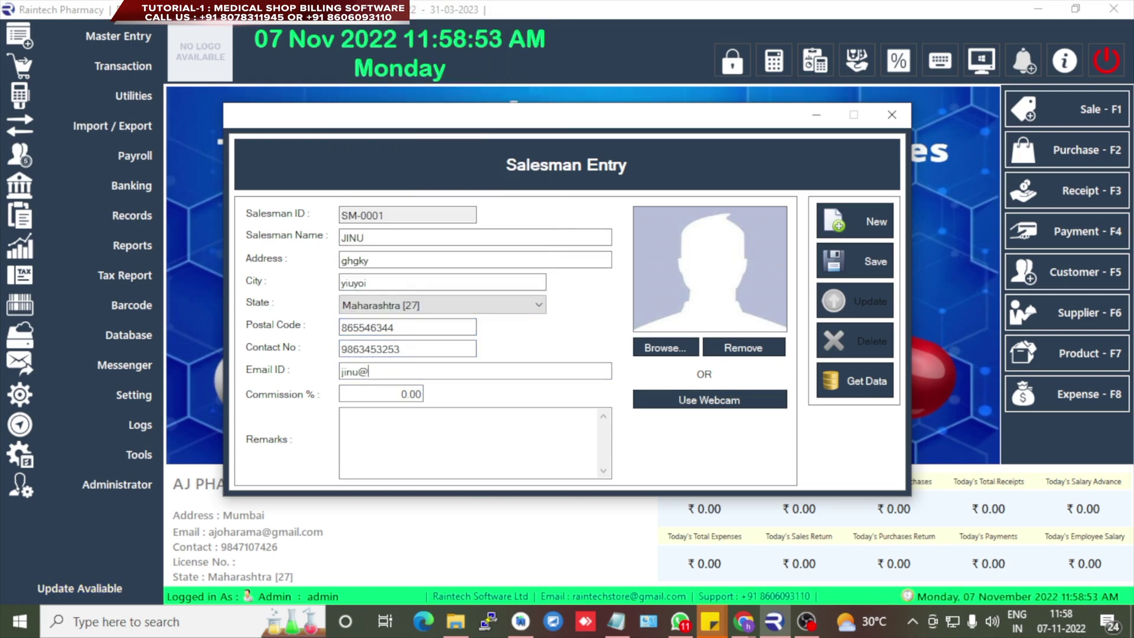
{"action": "key", "text": "Tab"}
{"action": "type", "text": "10"}
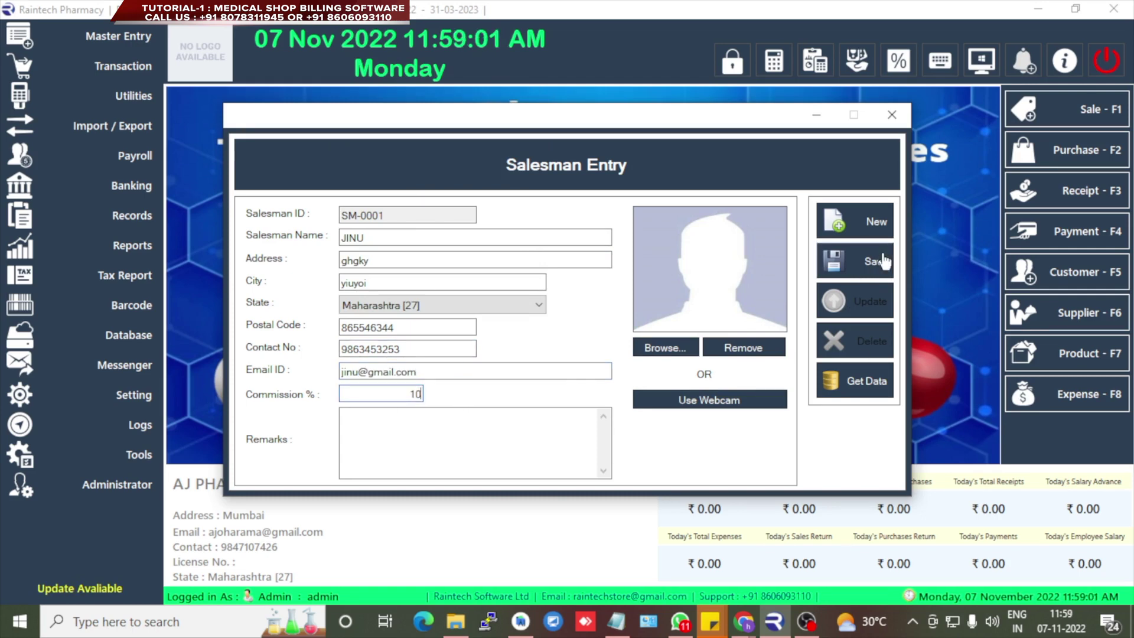
- Save salesman SM-0001, reload it from the saved list and update it
{"action": "left_click", "coordinate": [873, 261]}
{"action": "key", "text": "Return"}
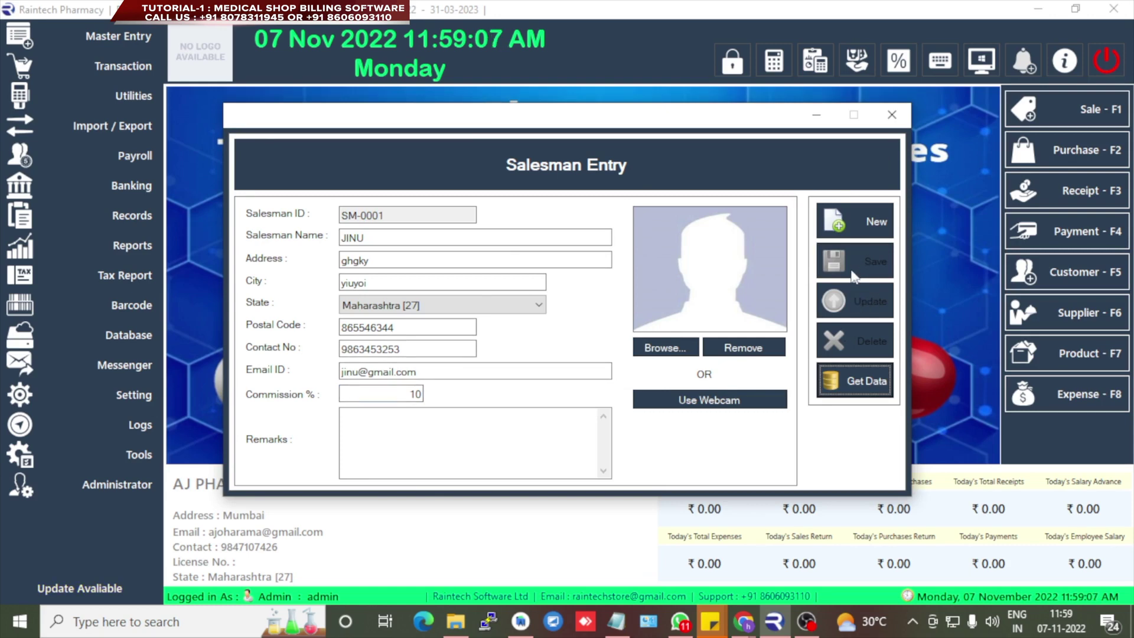
{"action": "left_click", "coordinate": [861, 229]}
{"action": "left_click", "coordinate": [843, 391]}
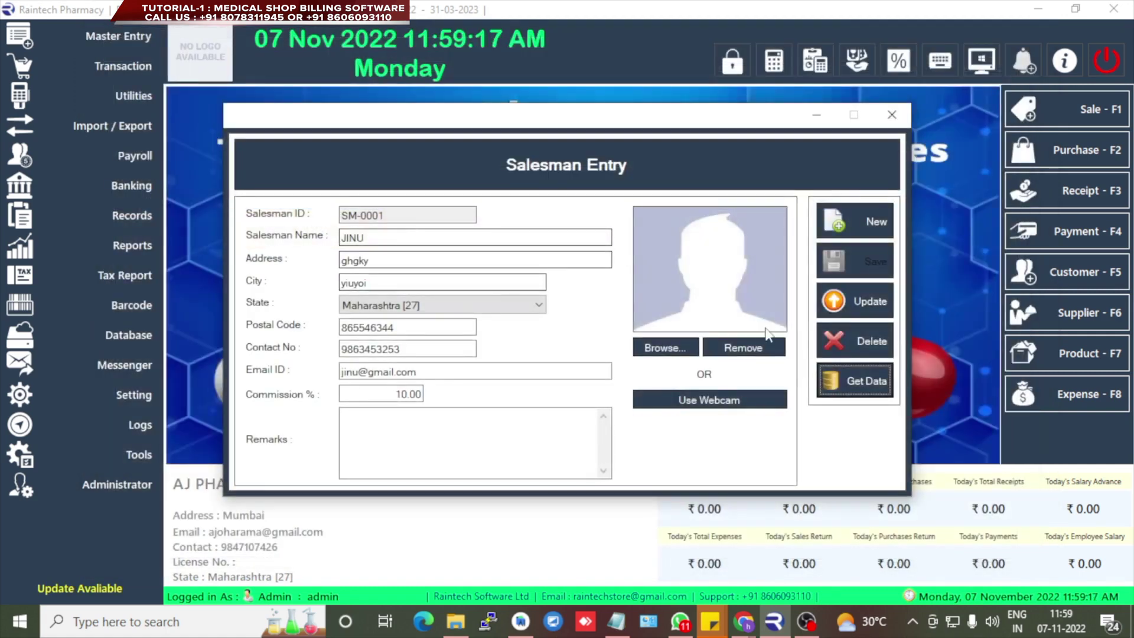
{"action": "left_click", "coordinate": [850, 301]}
{"action": "key", "text": "Return"}
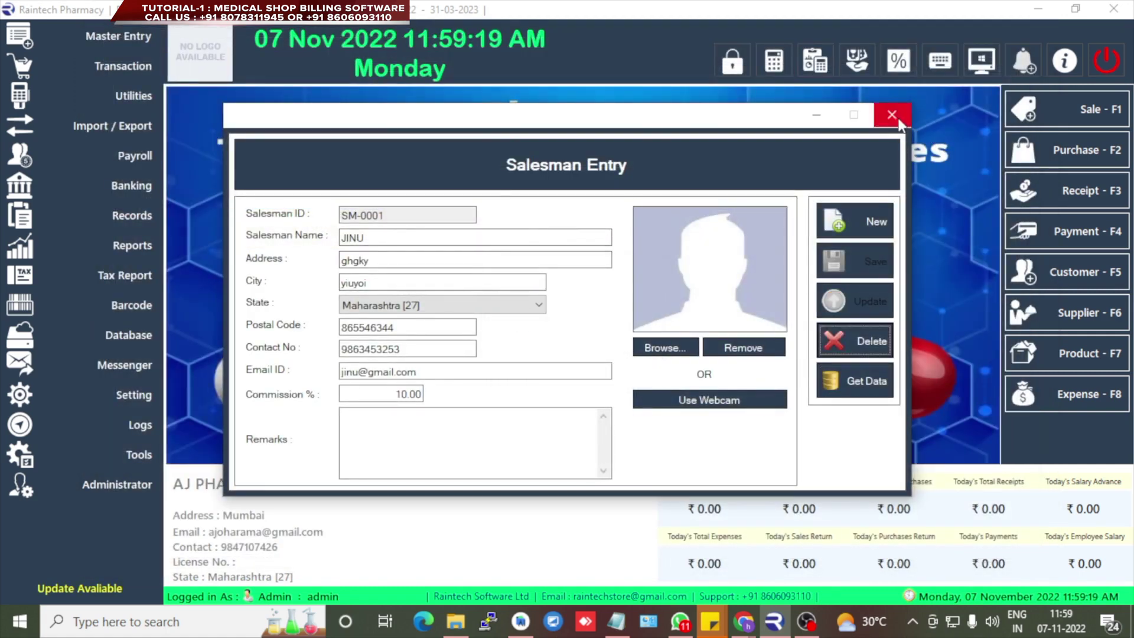
{"action": "left_click", "coordinate": [892, 115]}
{"action": "left_click", "coordinate": [95, 35]}
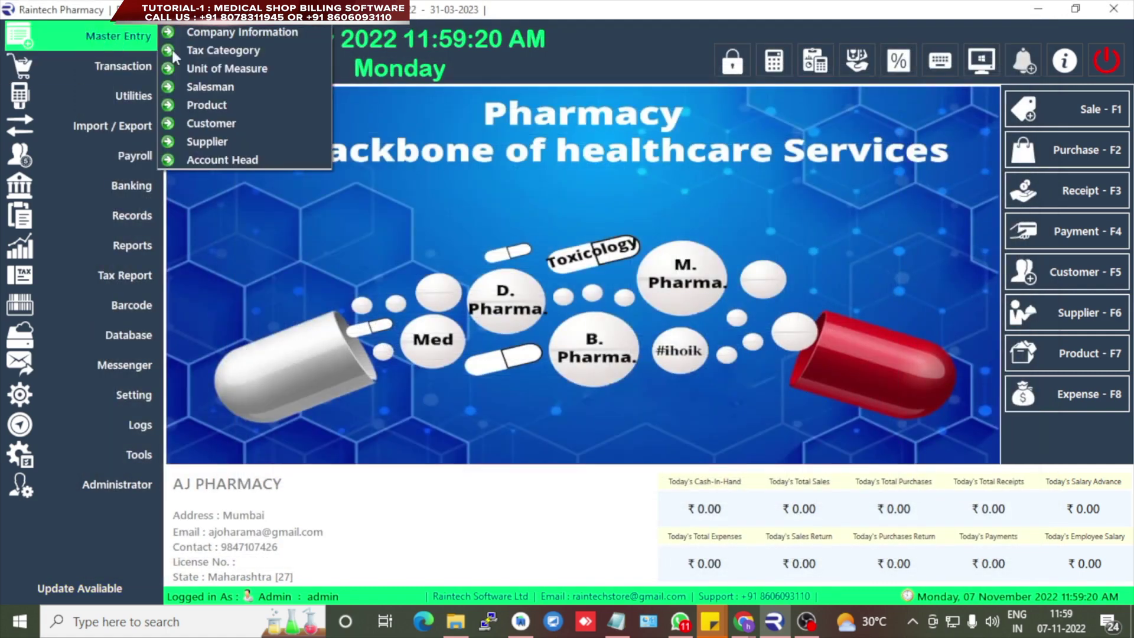
- Open Product entry and search the medicine list for 'dolo'
{"action": "left_click", "coordinate": [221, 105]}
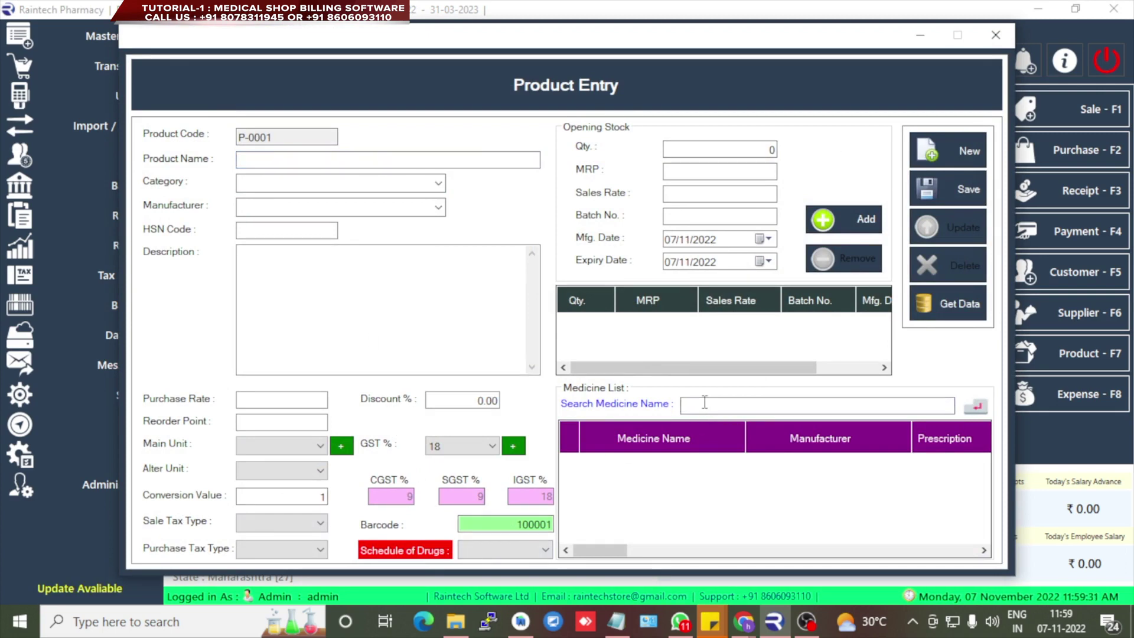
{"action": "type", "text": "dolo"}
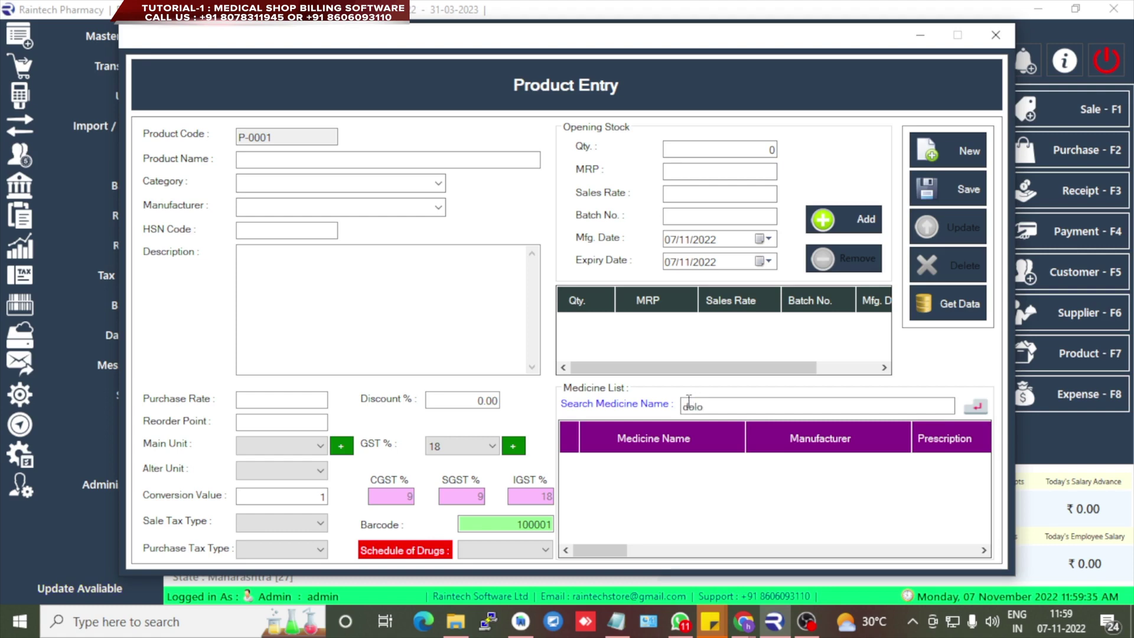
{"action": "left_click", "coordinate": [681, 403]}
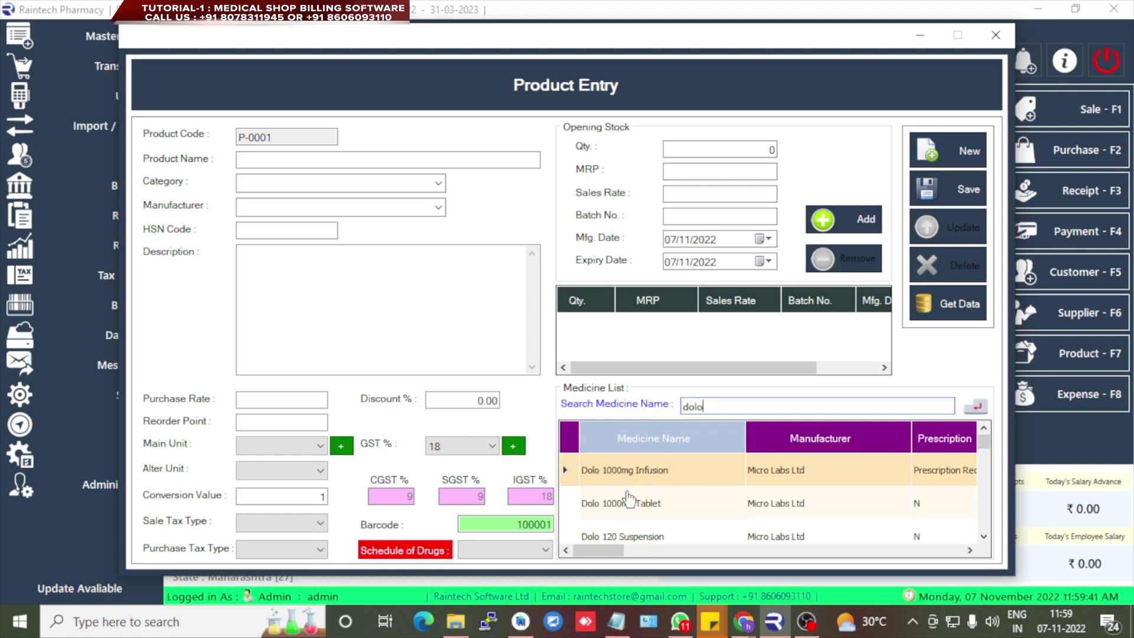
- Load Dolo 120 Suspension from the medicine list into product P-0001
{"action": "scroll", "coordinate": [630, 518], "scroll_direction": "down", "scroll_amount": 1}
{"action": "scroll", "coordinate": [629, 518], "scroll_direction": "up", "scroll_amount": 1}
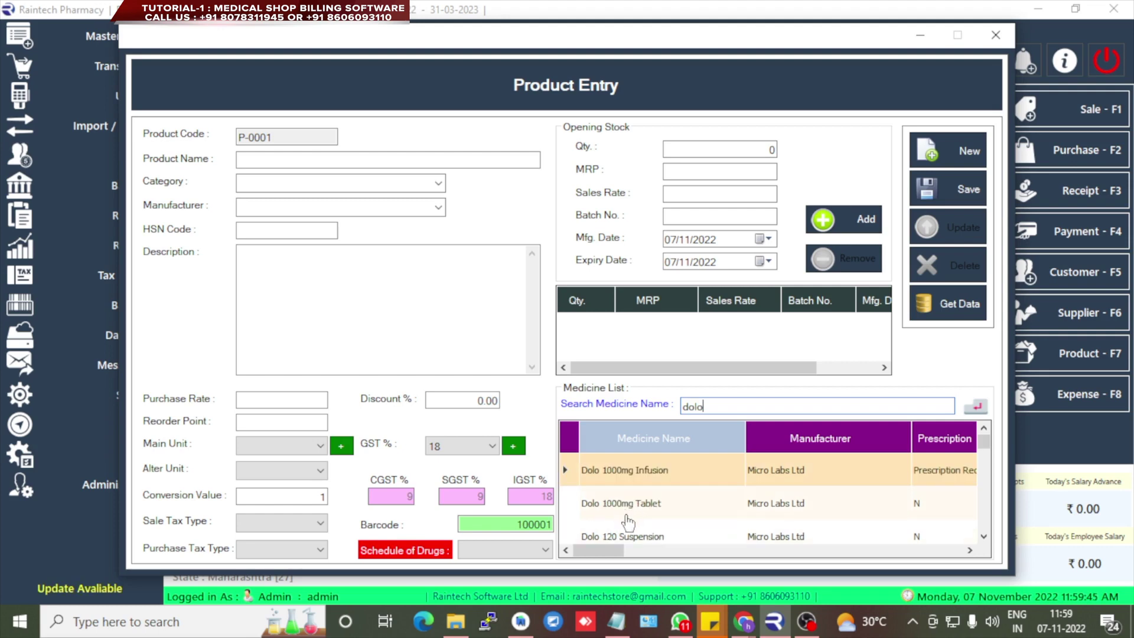
{"action": "left_click", "coordinate": [653, 537]}
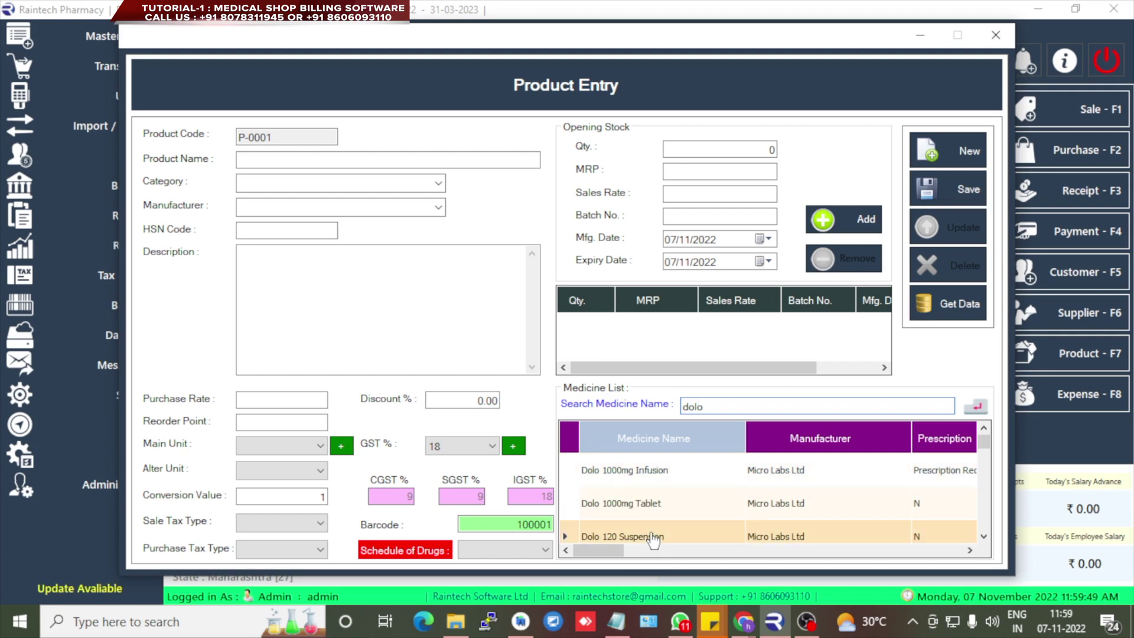
{"action": "double_click", "coordinate": [654, 537]}
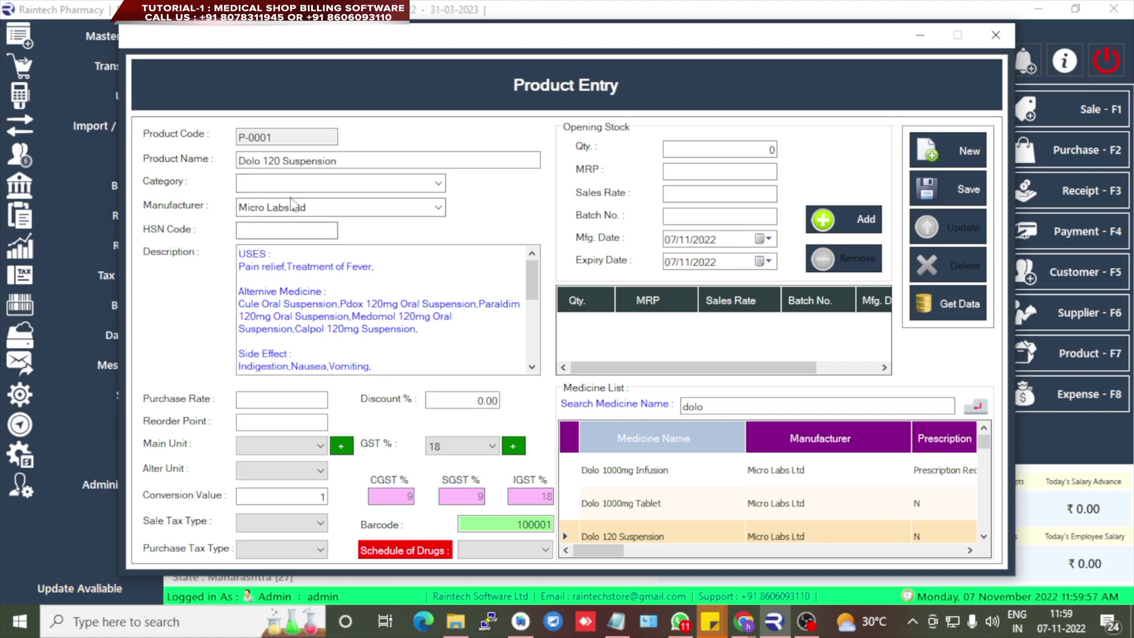
- Enter category tablet, HSN code 5768, purchase rate 100 and reorder point 5
{"action": "left_click", "coordinate": [365, 185]}
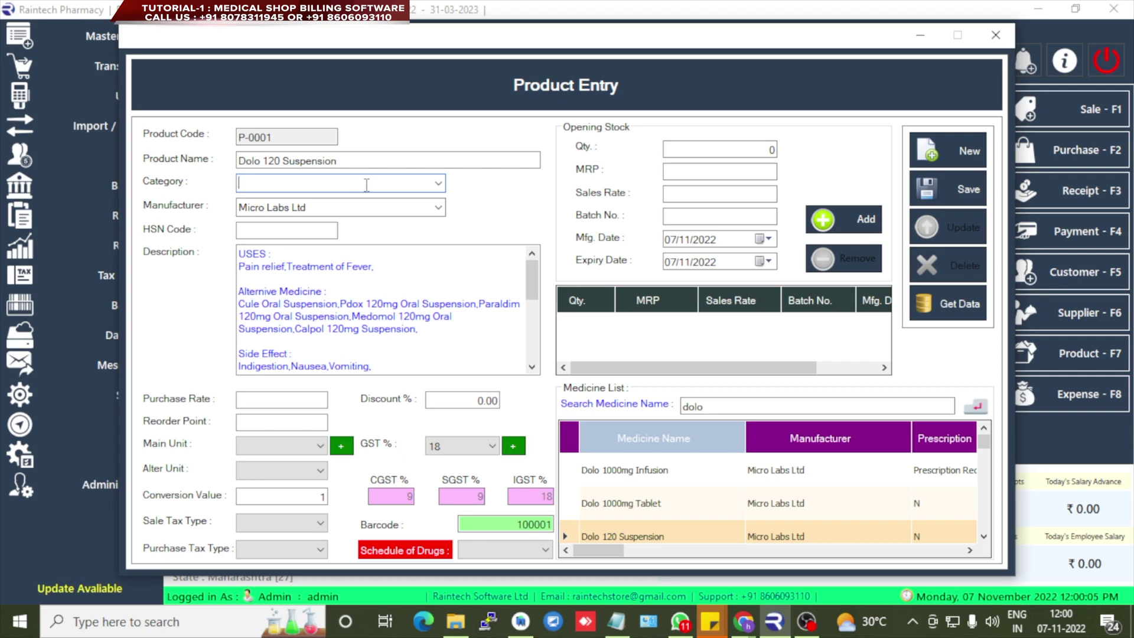
{"action": "type", "text": "tablet"}
{"action": "left_click", "coordinate": [281, 232]}
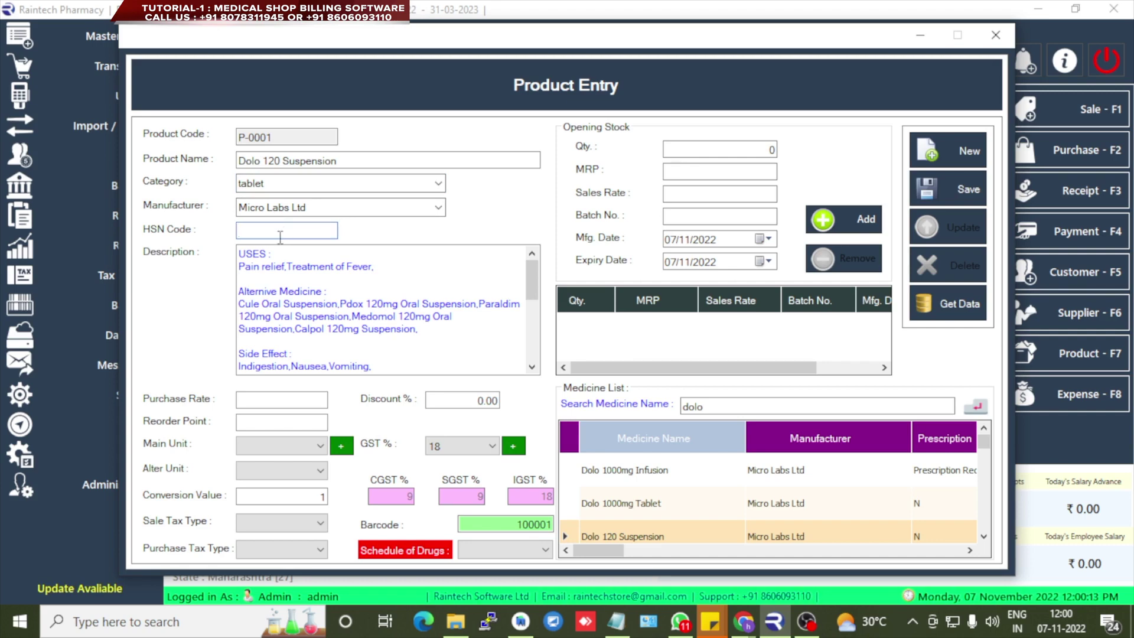
{"action": "type", "text": "5768"}
{"action": "left_click", "coordinate": [255, 401]}
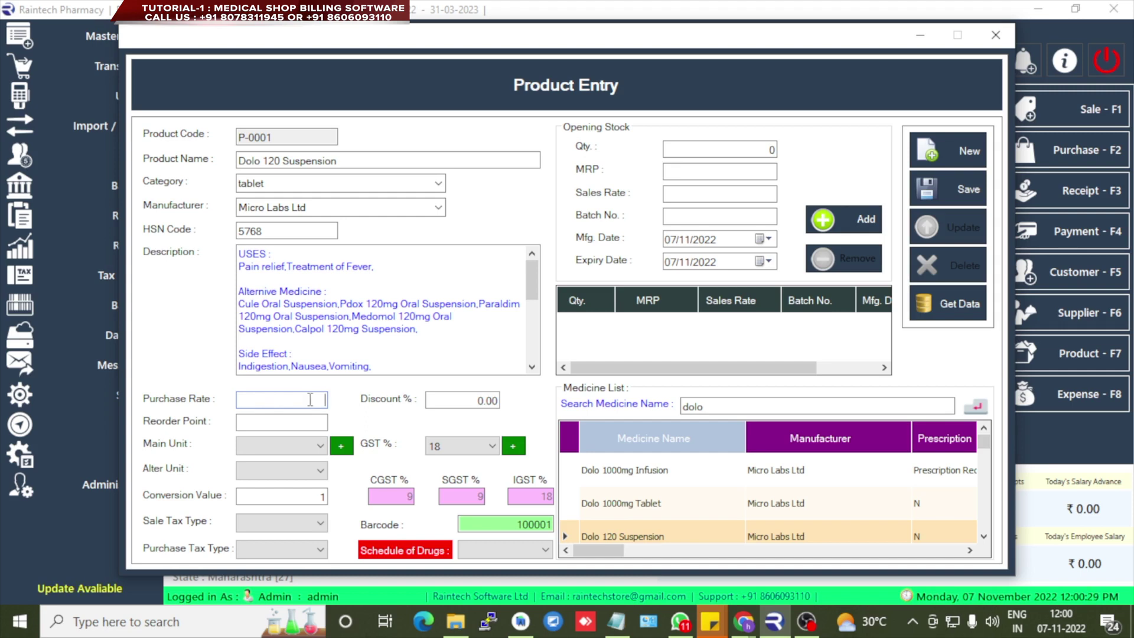
{"action": "type", "text": "1000"}
{"action": "key", "text": "BackSpace"}
{"action": "left_click", "coordinate": [306, 422]}
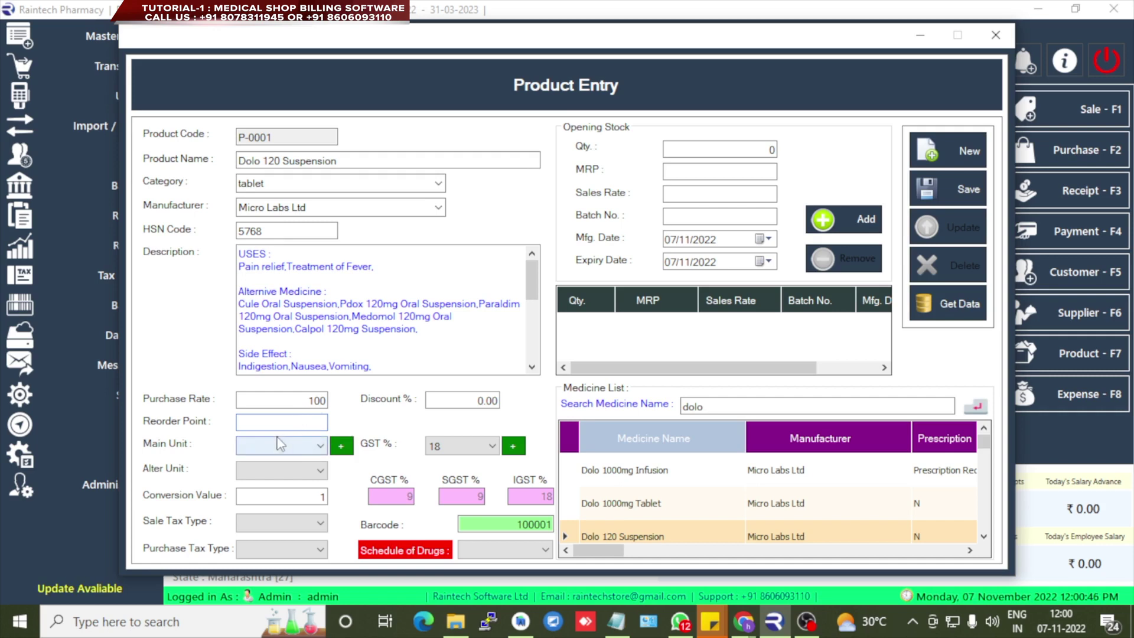
{"action": "left_click", "coordinate": [272, 421]}
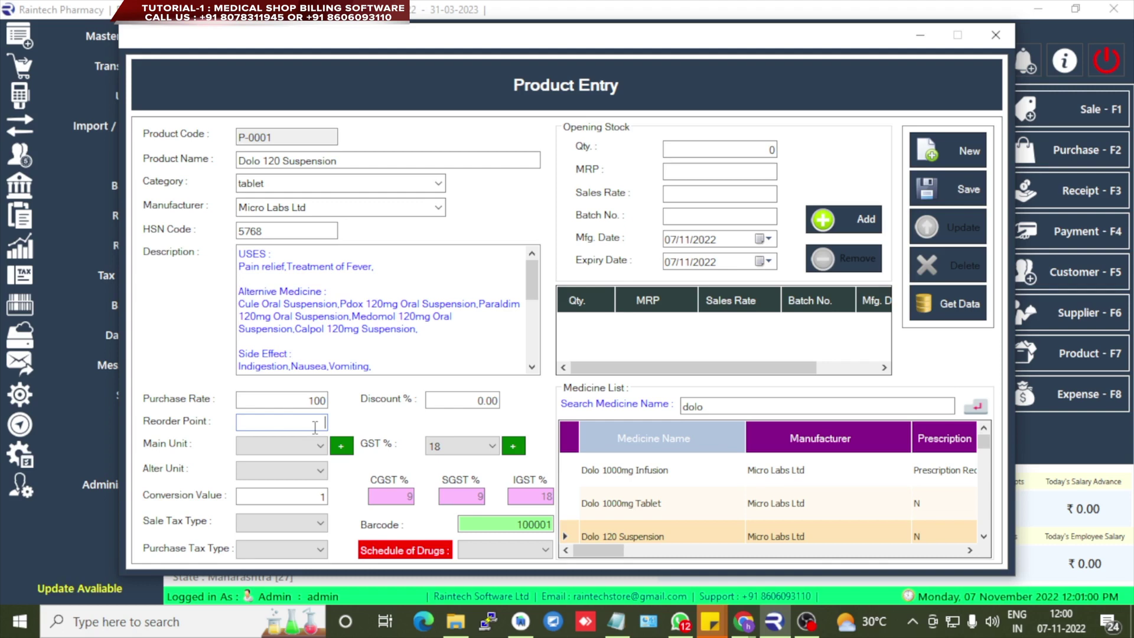
{"action": "type", "text": "5"}
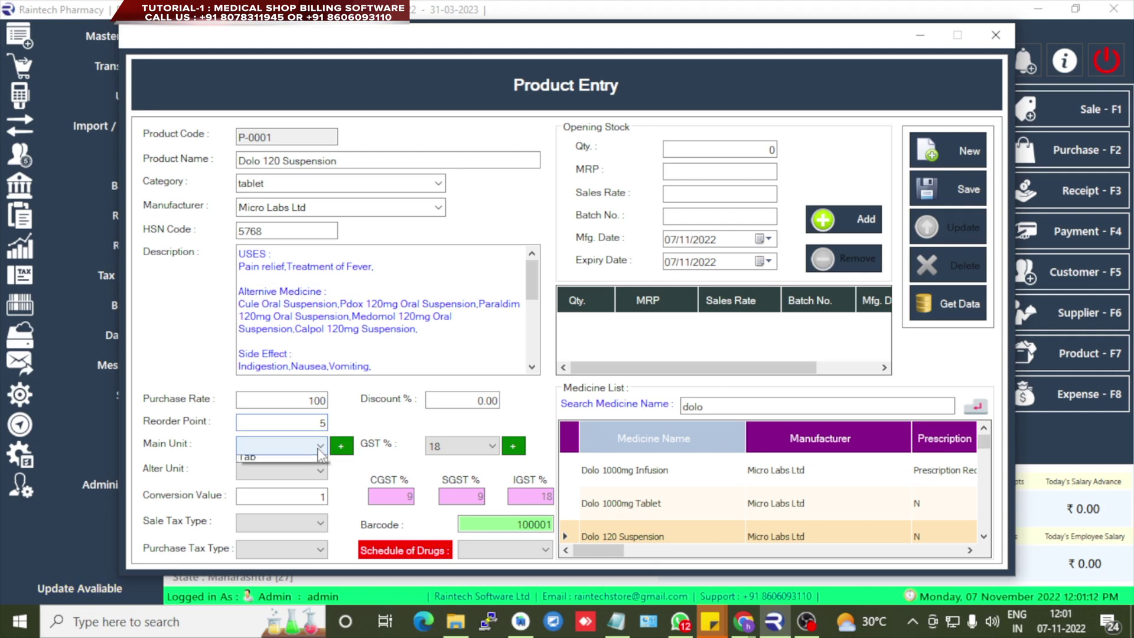
- Set main unit Strip, alternate unit Tab and conversion value 10
{"action": "left_click", "coordinate": [320, 447]}
{"action": "left_click", "coordinate": [286, 481]}
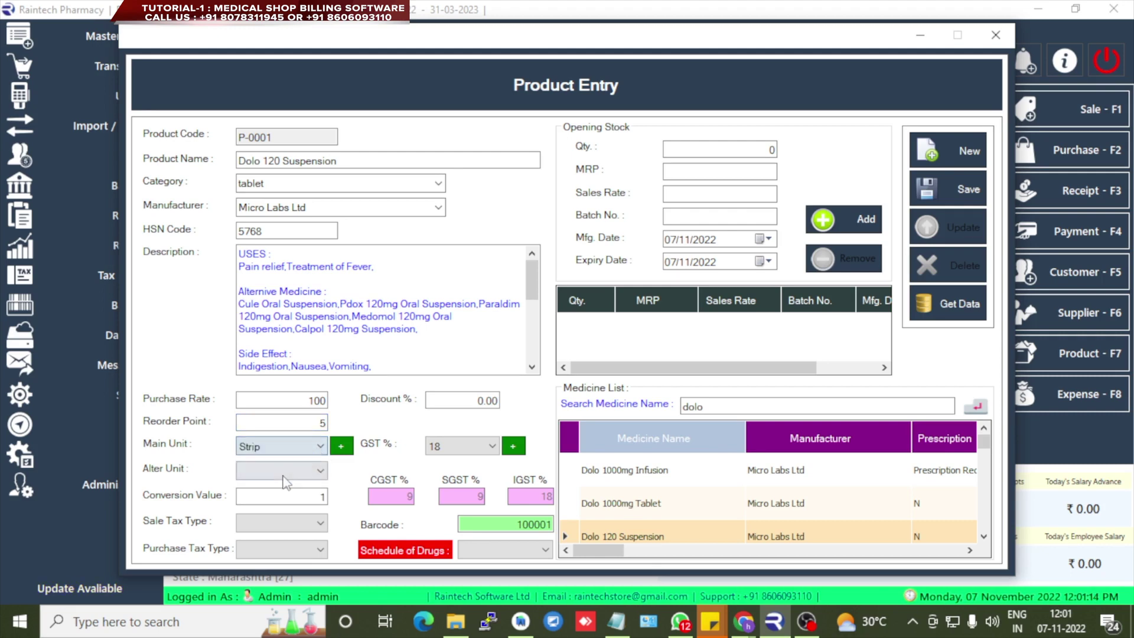
{"action": "left_click", "coordinate": [286, 471]}
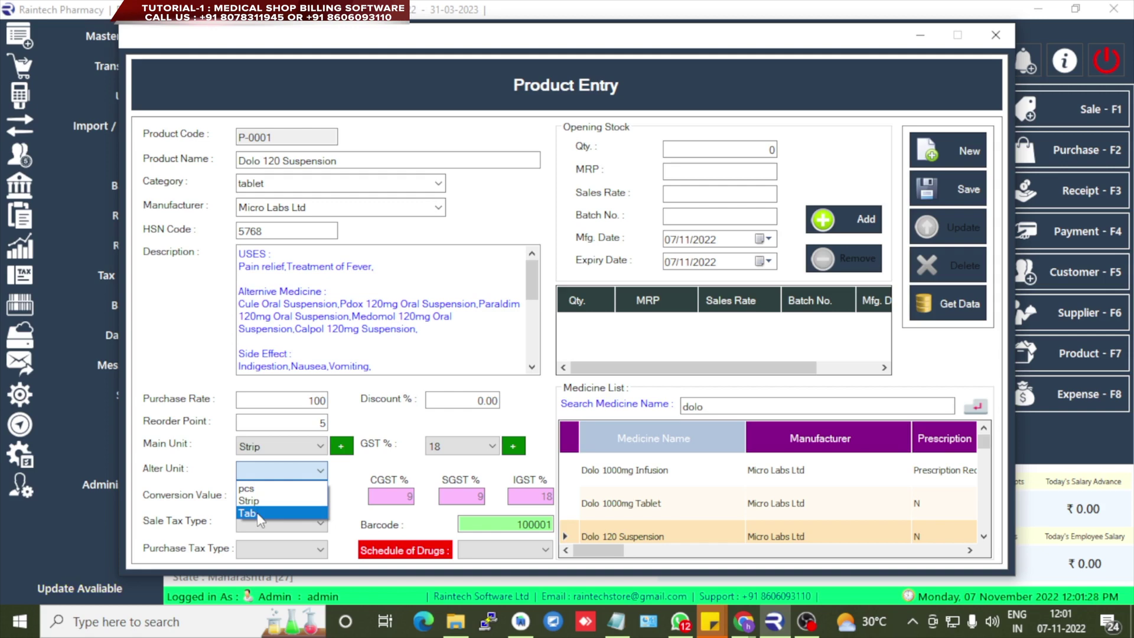
{"action": "left_click", "coordinate": [258, 513]}
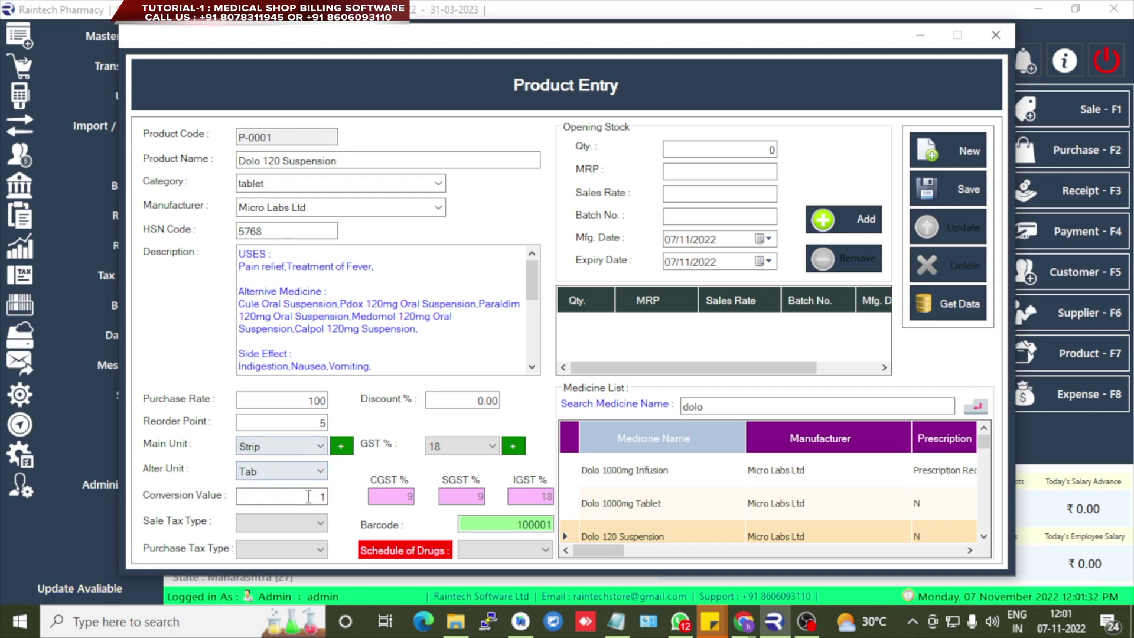
{"action": "left_click_drag", "start_coordinate": [304, 496], "coordinate": [328, 496]}
{"action": "type", "text": "10"}
- Make the sale tax type Inclusive and the purchase tax type Exclusive
{"action": "left_click", "coordinate": [321, 524]}
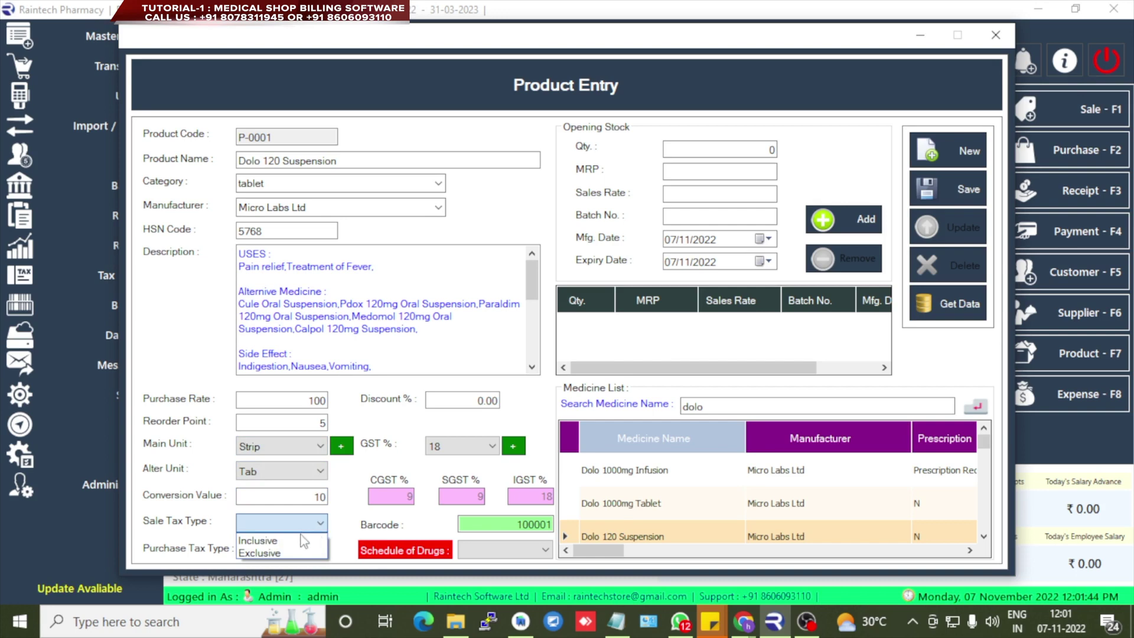
{"action": "left_click", "coordinate": [319, 523]}
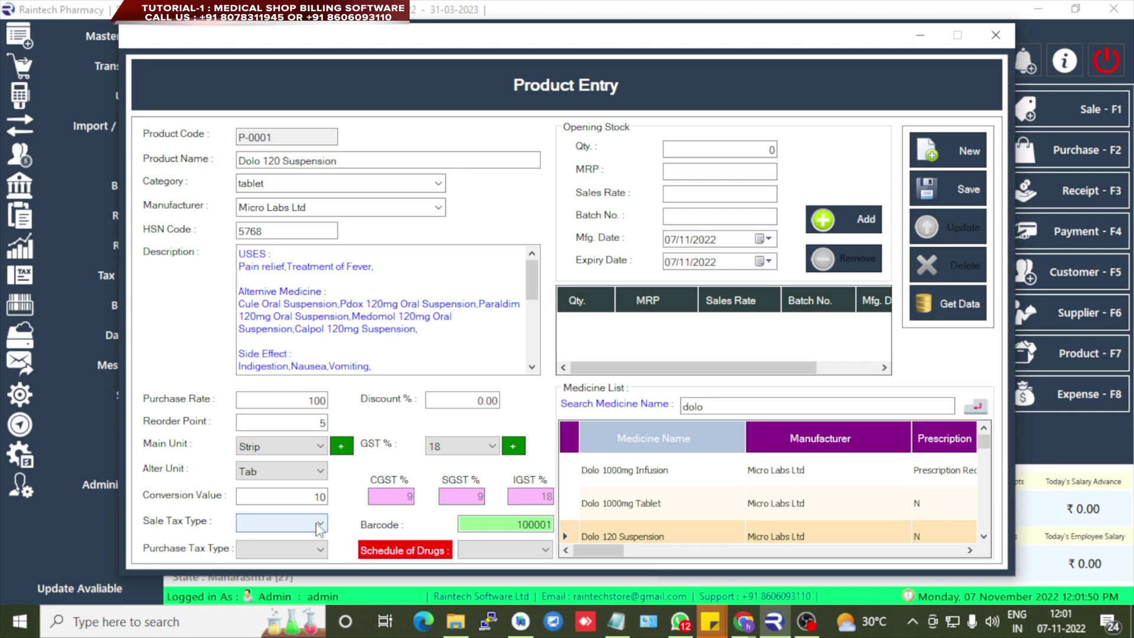
{"action": "left_click", "coordinate": [319, 525]}
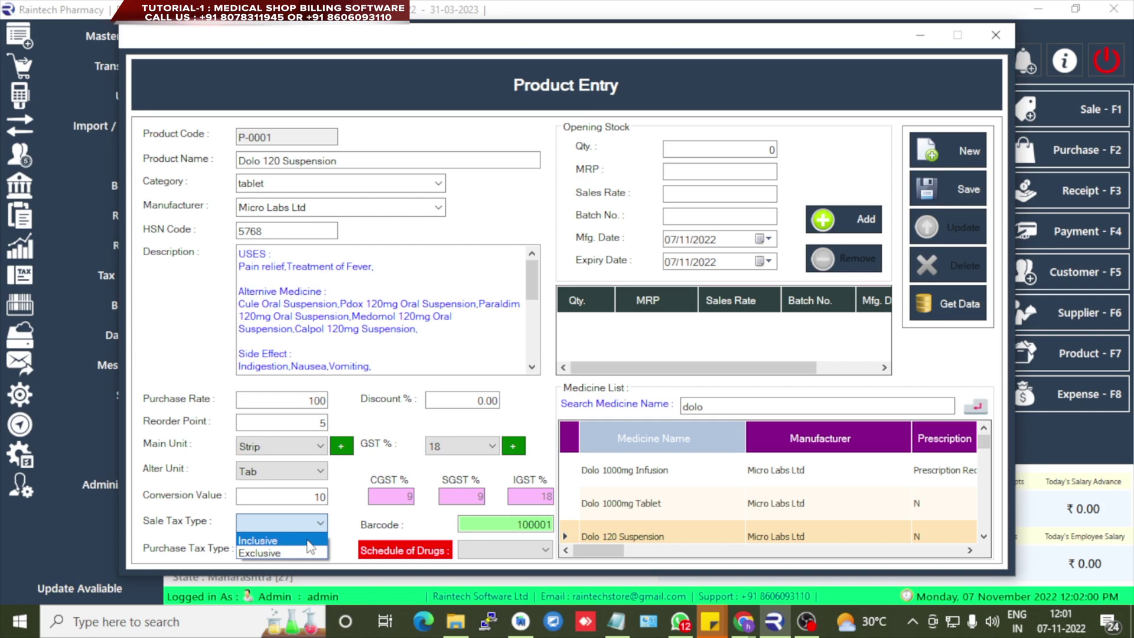
{"action": "left_click", "coordinate": [307, 541]}
{"action": "left_click", "coordinate": [300, 552]}
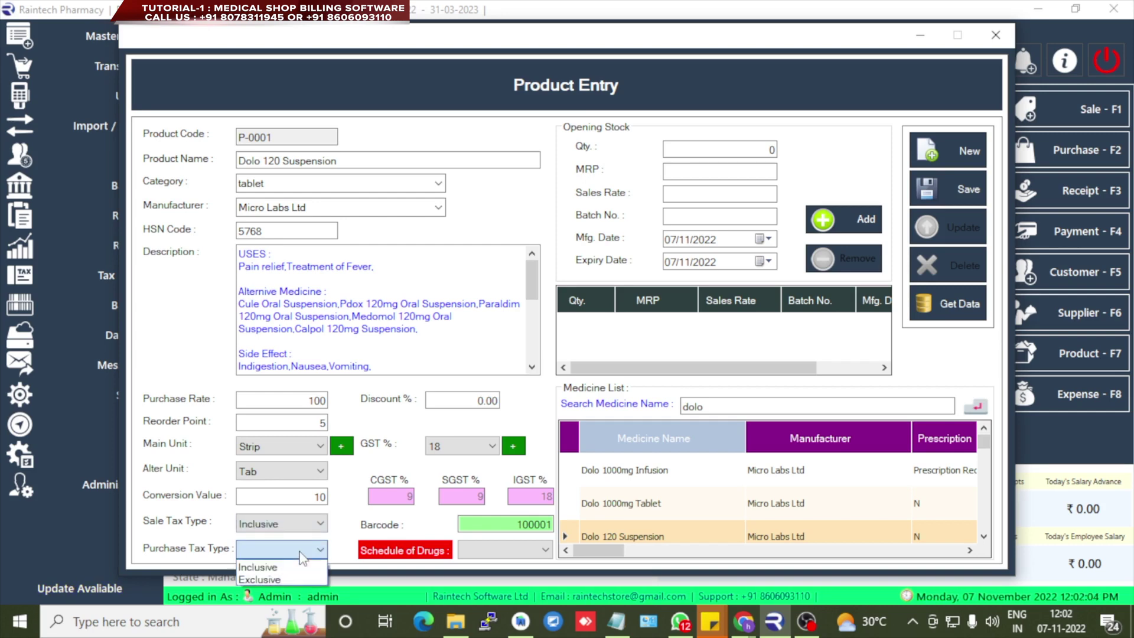
{"action": "left_click", "coordinate": [289, 579]}
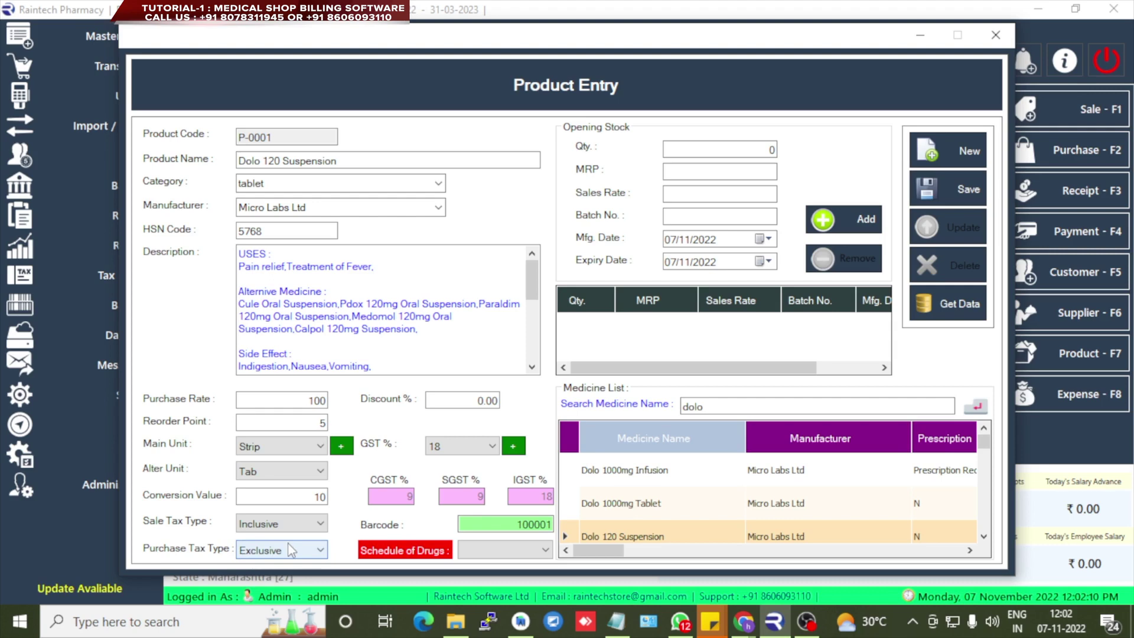
{"action": "left_click", "coordinate": [476, 403]}
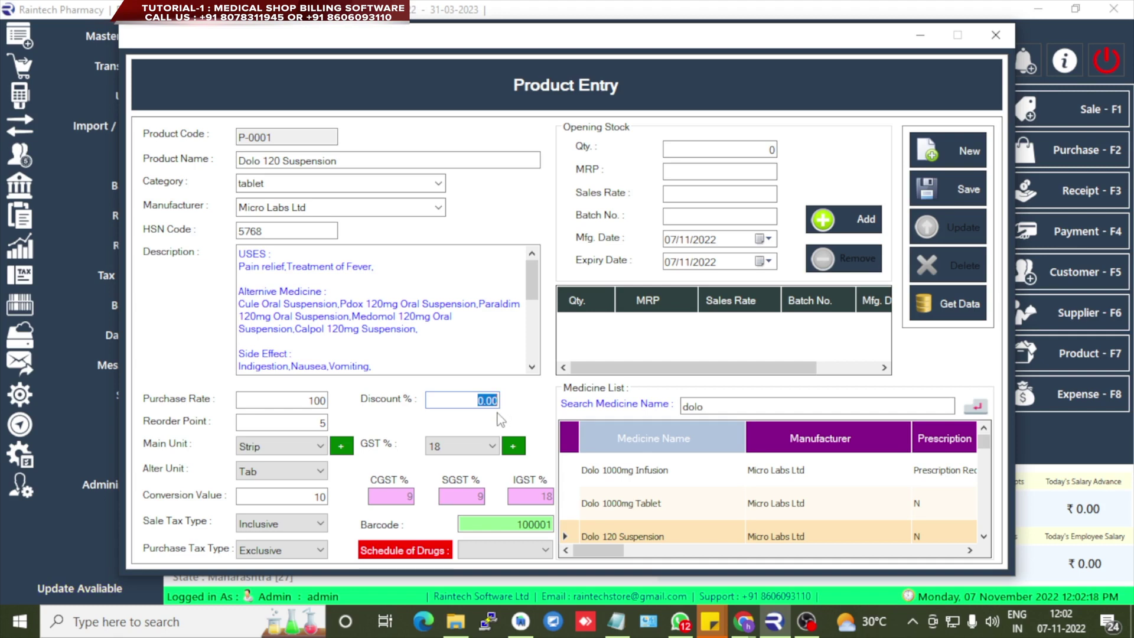
- Keep GST at 18 and review the tax category and unit of measure lists
{"action": "left_click", "coordinate": [484, 453]}
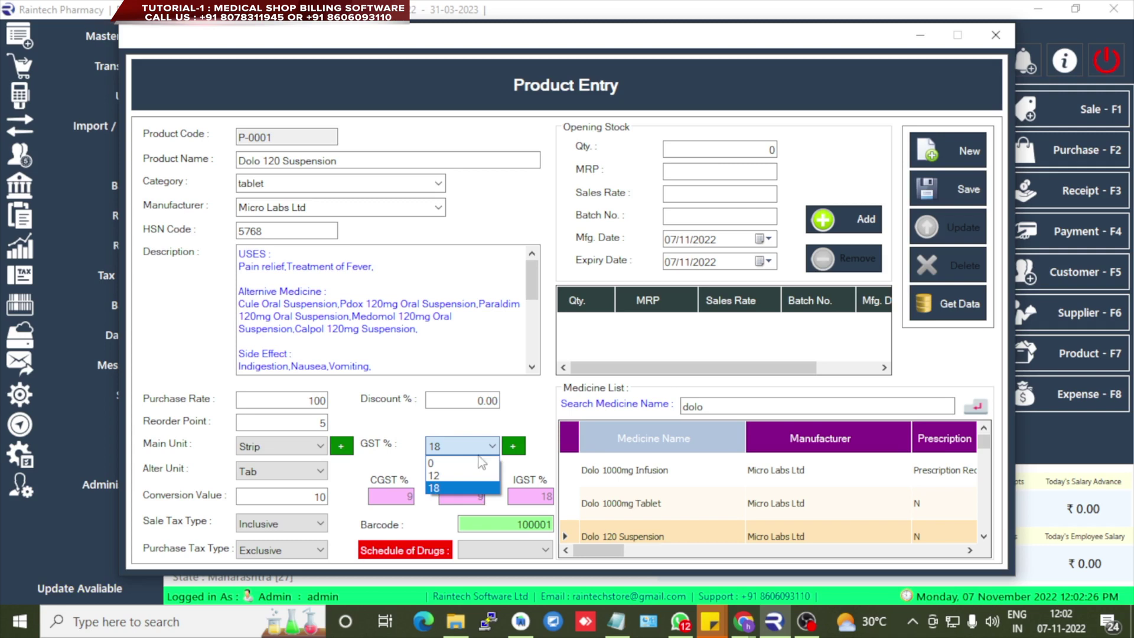
{"action": "left_click", "coordinate": [475, 450]}
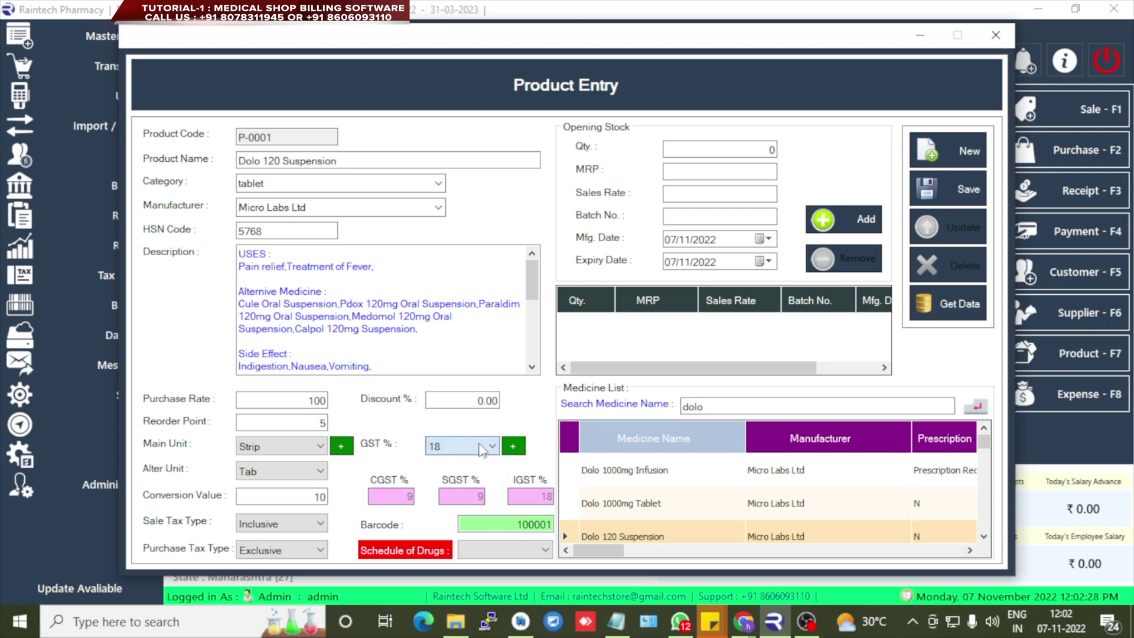
{"action": "left_click", "coordinate": [514, 448]}
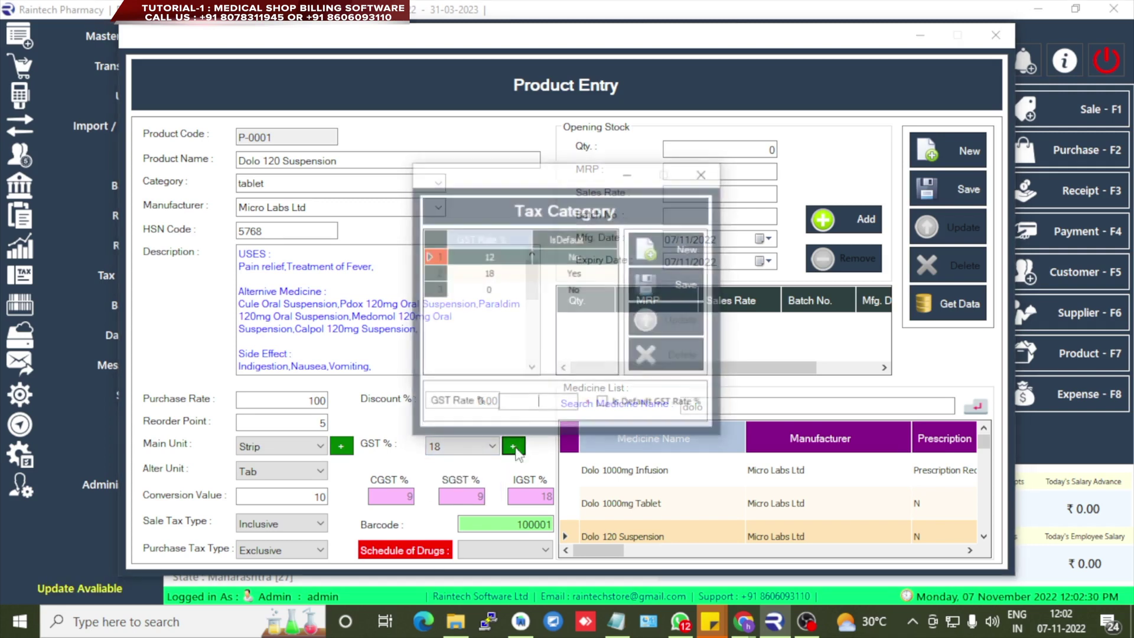
{"action": "left_click", "coordinate": [704, 172]}
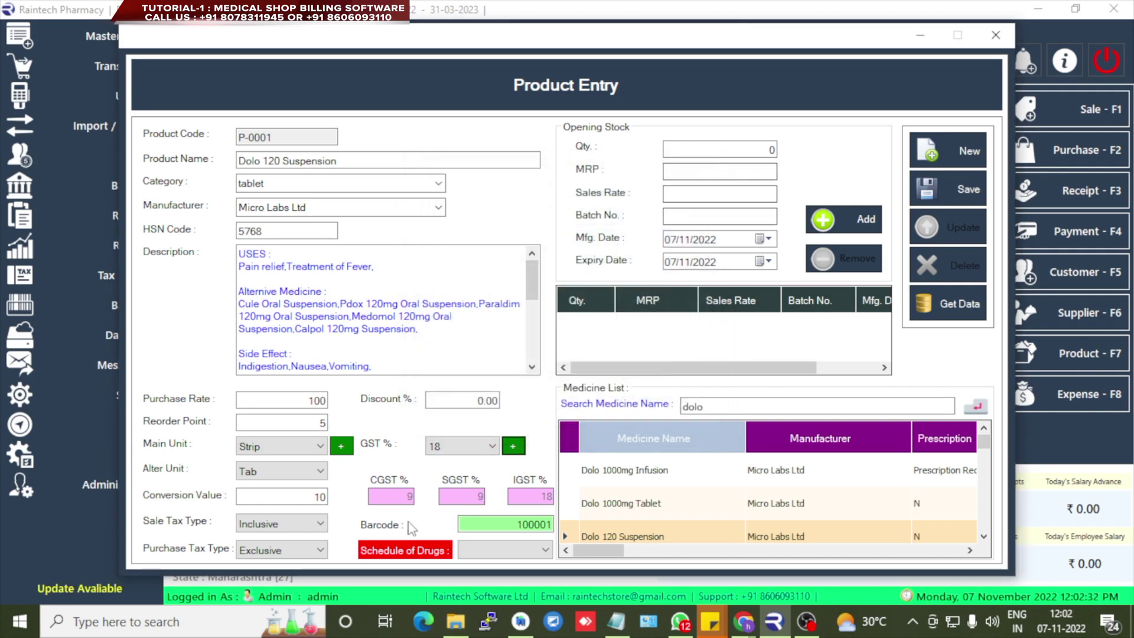
{"action": "left_click", "coordinate": [341, 447]}
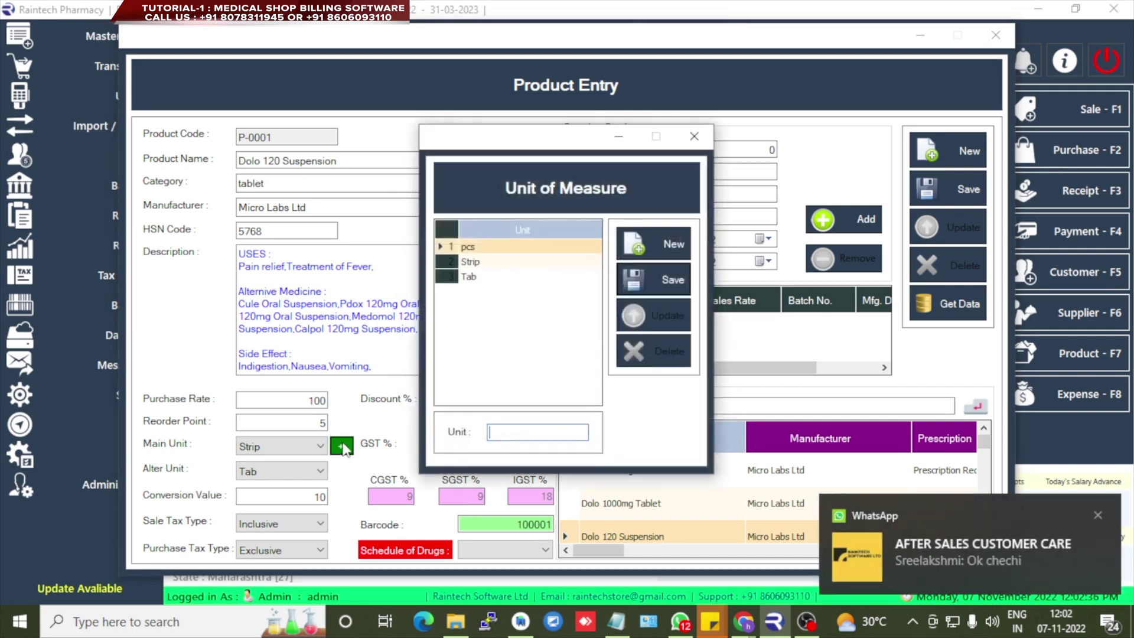
{"action": "left_click", "coordinate": [693, 137]}
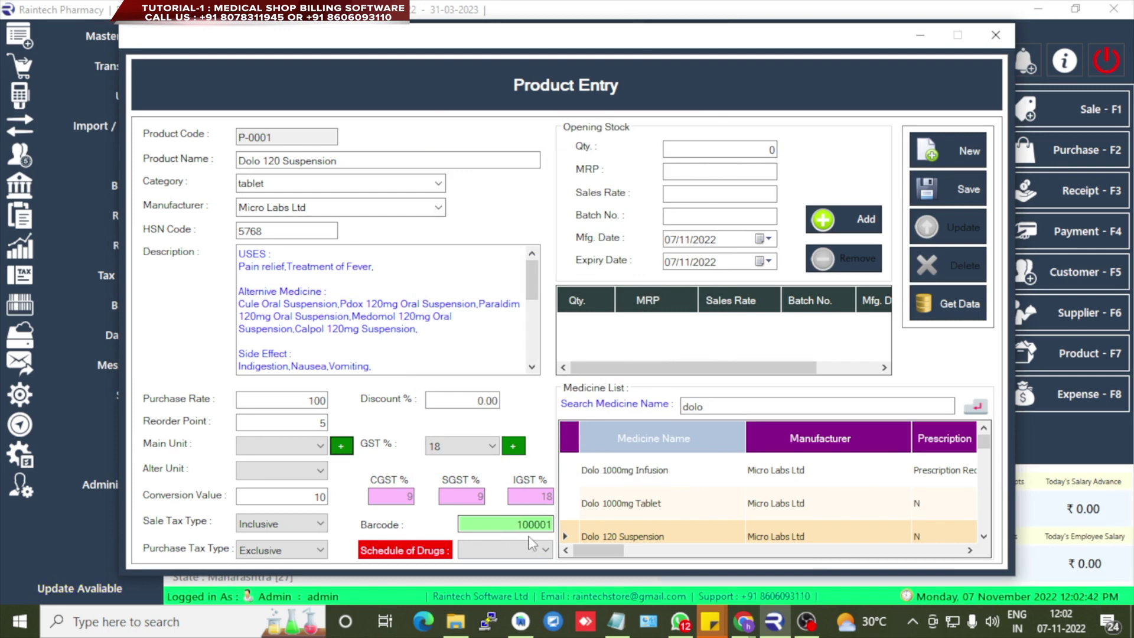
- Check the barcode and view the Schedule of Drugs choices without picking one
{"action": "left_click_drag", "start_coordinate": [518, 525], "coordinate": [542, 525]}
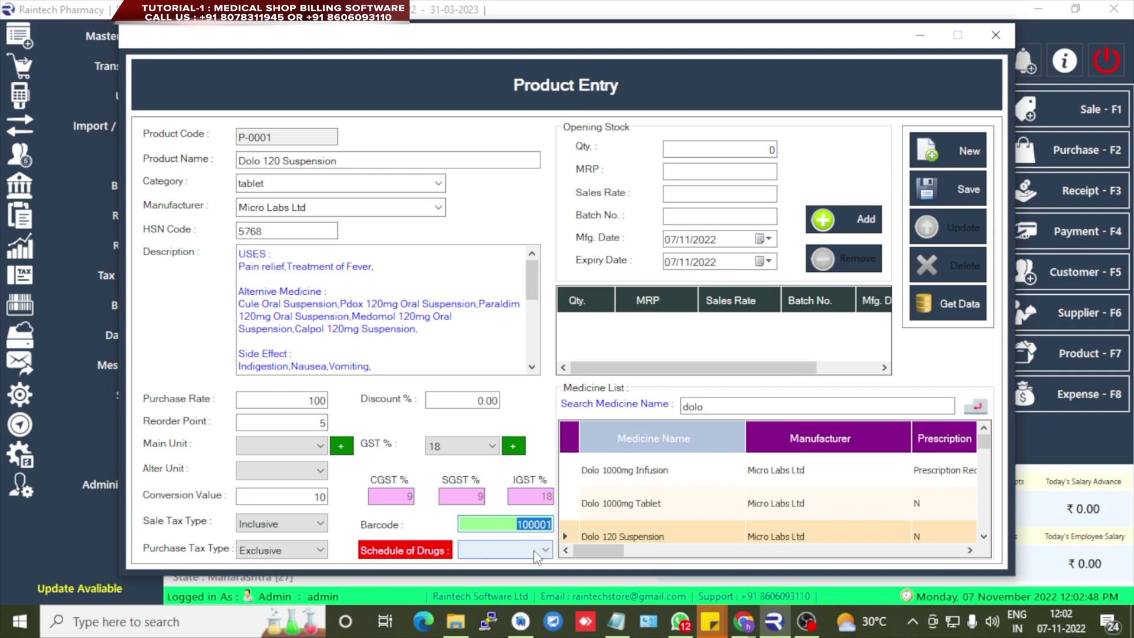
{"action": "left_click", "coordinate": [537, 552]}
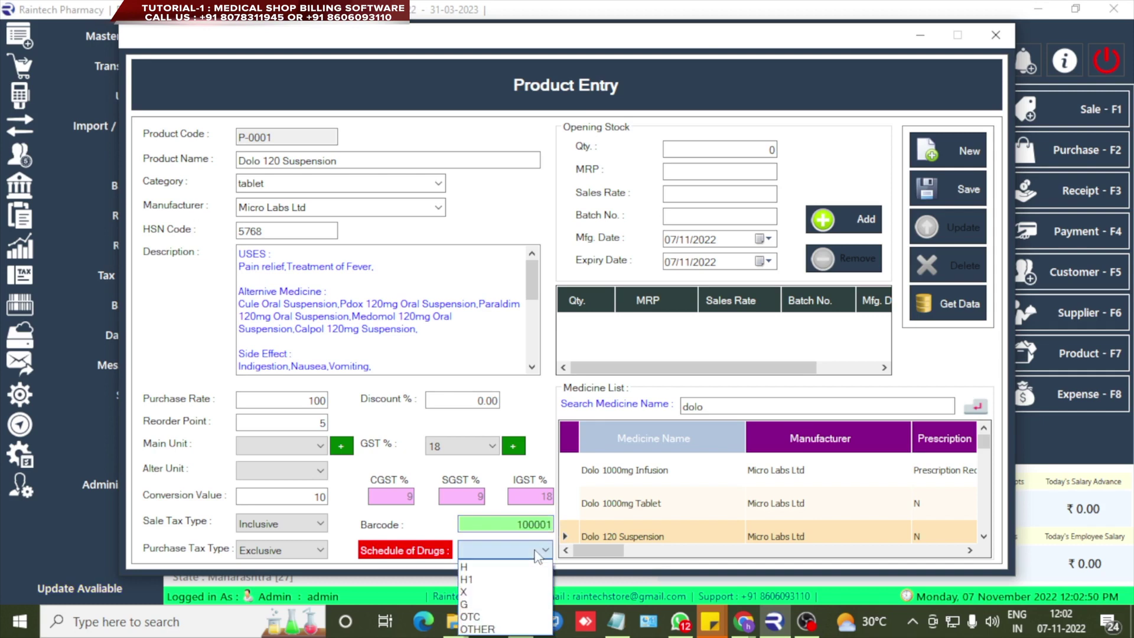
{"action": "left_click", "coordinate": [481, 555]}
{"action": "left_click", "coordinate": [483, 556]}
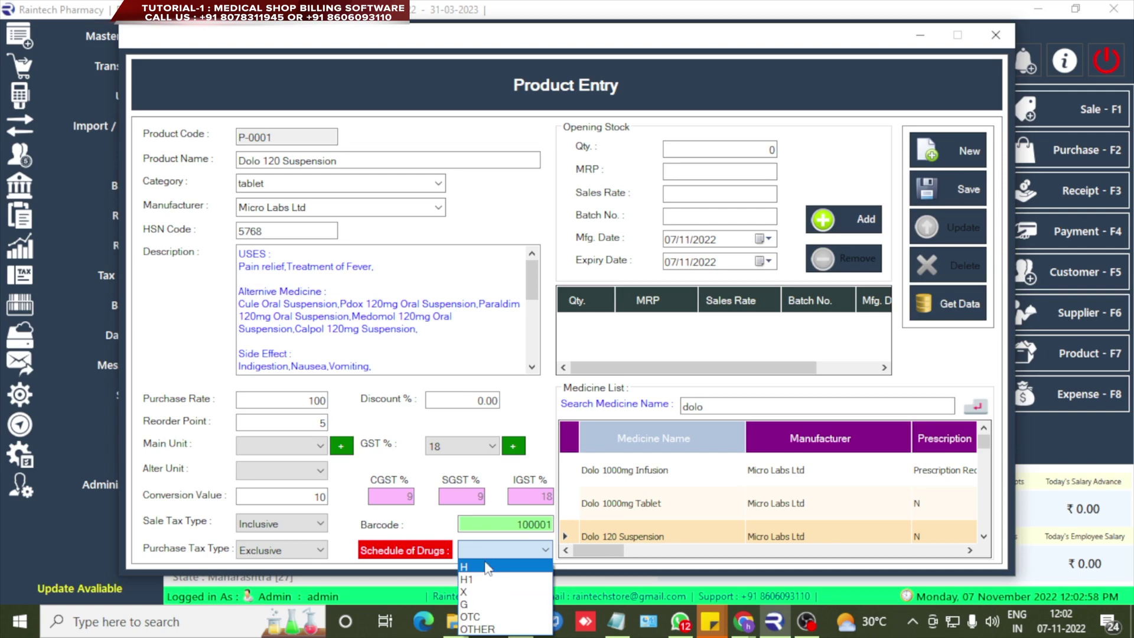
{"action": "left_click", "coordinate": [499, 552]}
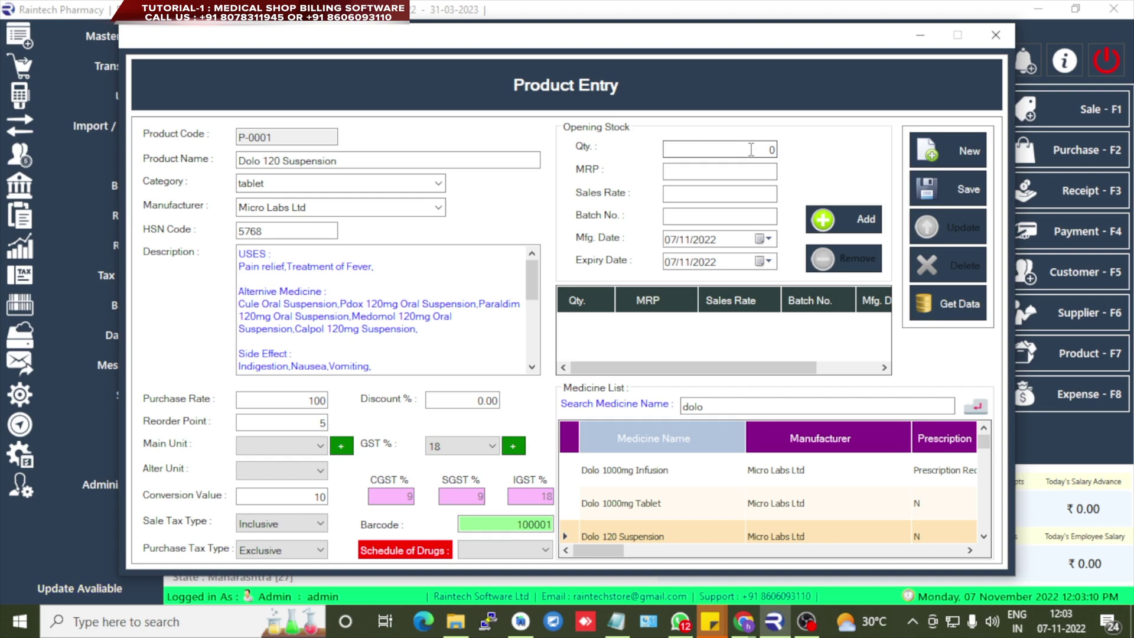
- Reset units to Strip and Tab; enter quantity 10, MRP 120, sales rate 110, batch 565477
{"action": "left_click", "coordinate": [751, 153]}
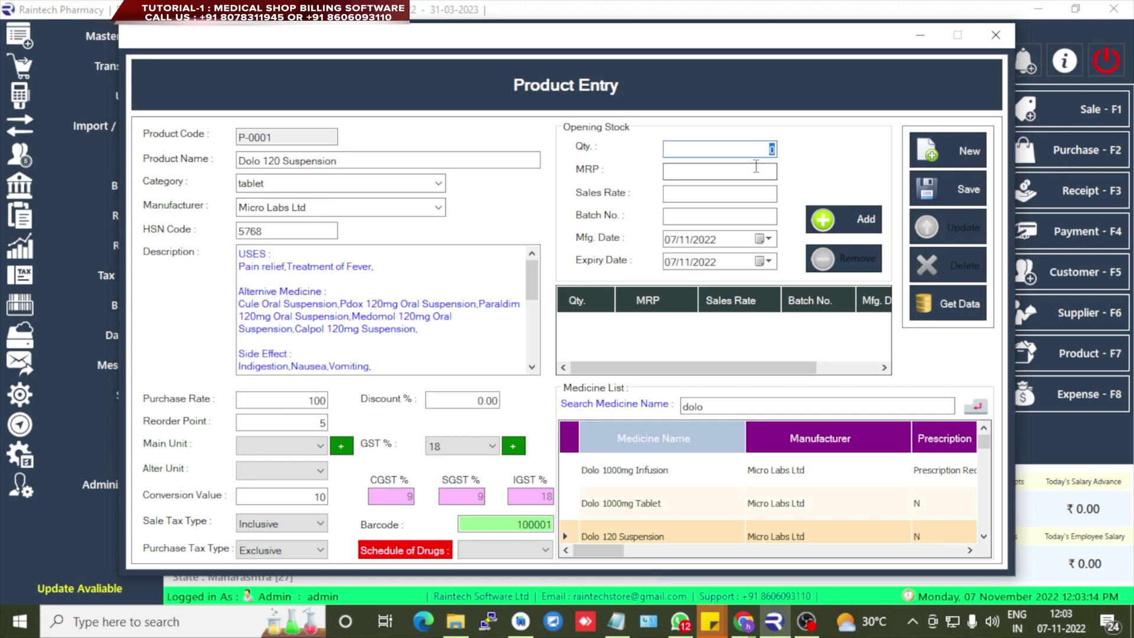
{"action": "left_click", "coordinate": [732, 172]}
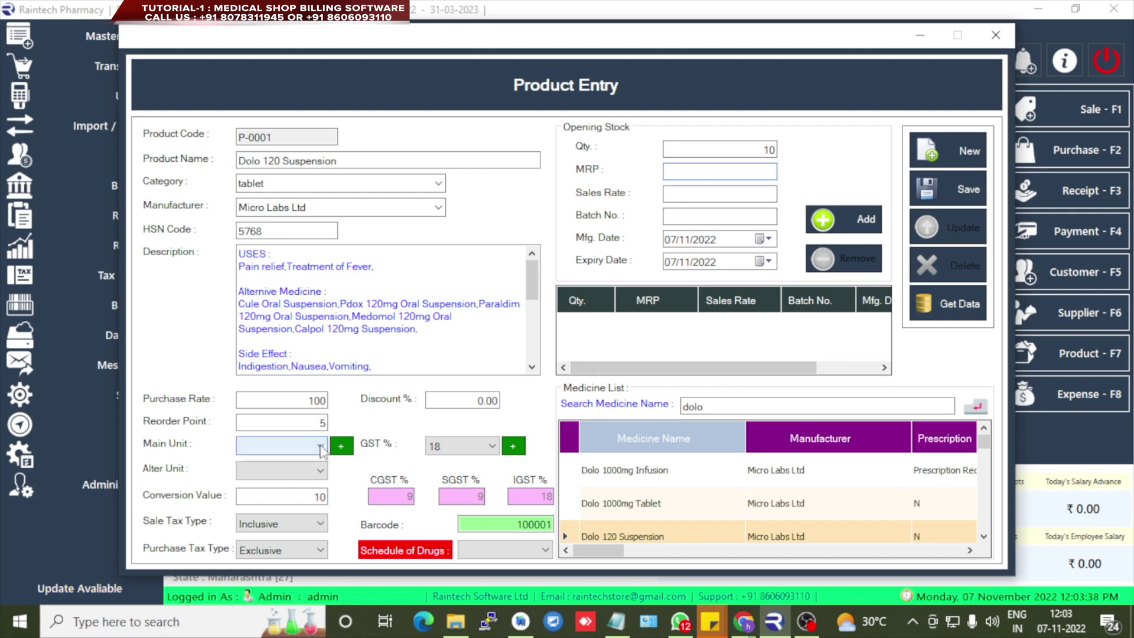
{"action": "left_click", "coordinate": [319, 470]}
{"action": "left_click", "coordinate": [278, 499]}
{"action": "left_click", "coordinate": [752, 172]}
{"action": "key", "text": "Tab"}
{"action": "type", "text": "110"}
{"action": "left_click", "coordinate": [750, 217]}
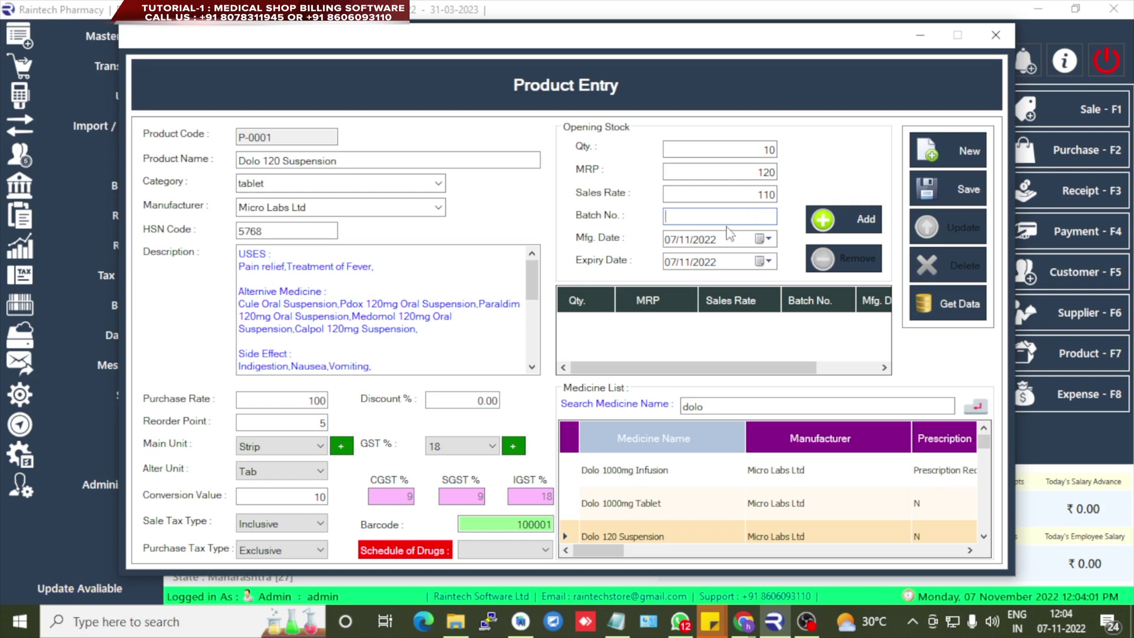
{"action": "type", "text": "565477"}
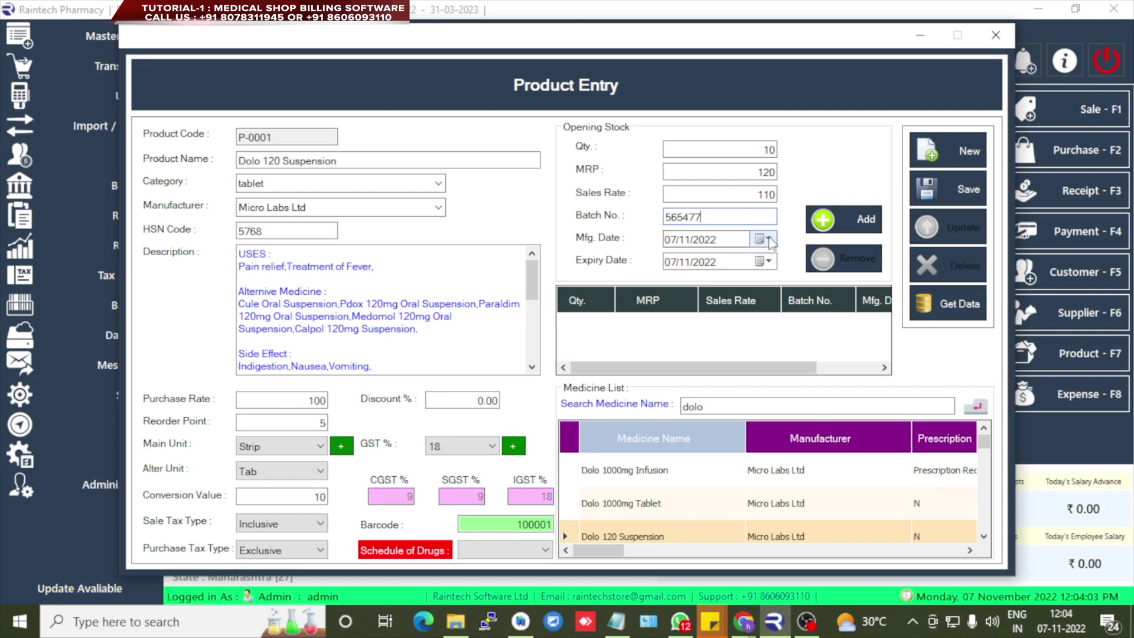
- Set mfg date 07/01/2021 and expiry 17/11/2023, then add the batch to opening stock
{"action": "left_click", "coordinate": [764, 238]}
{"action": "left_click", "coordinate": [743, 263]}
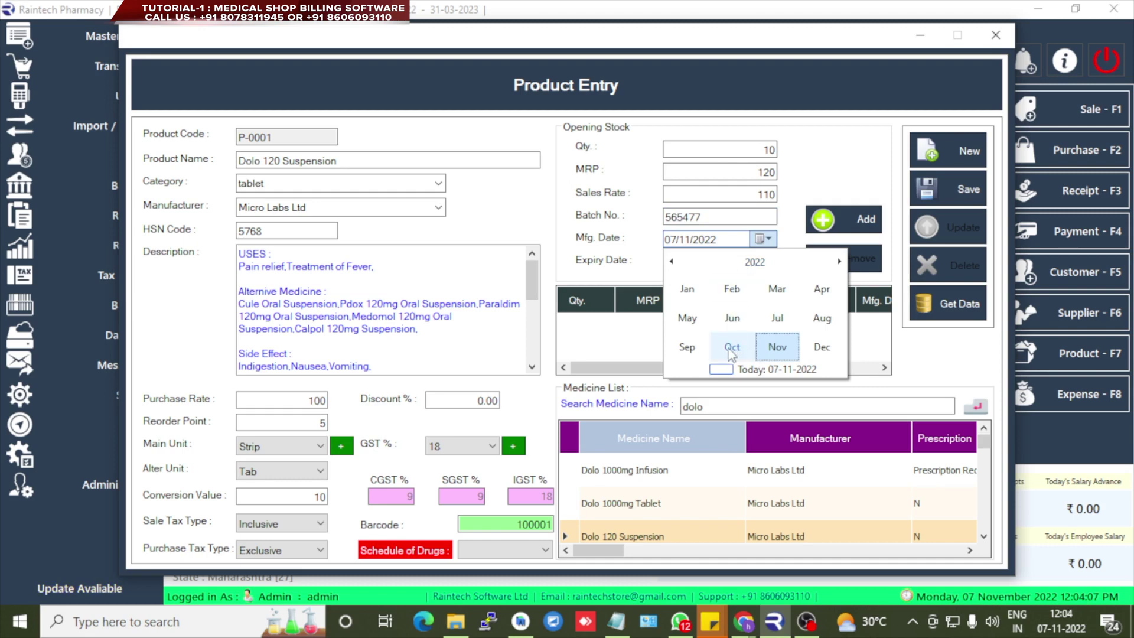
{"action": "left_click", "coordinate": [671, 261]}
{"action": "left_click", "coordinate": [686, 289]}
{"action": "left_click", "coordinate": [756, 306]}
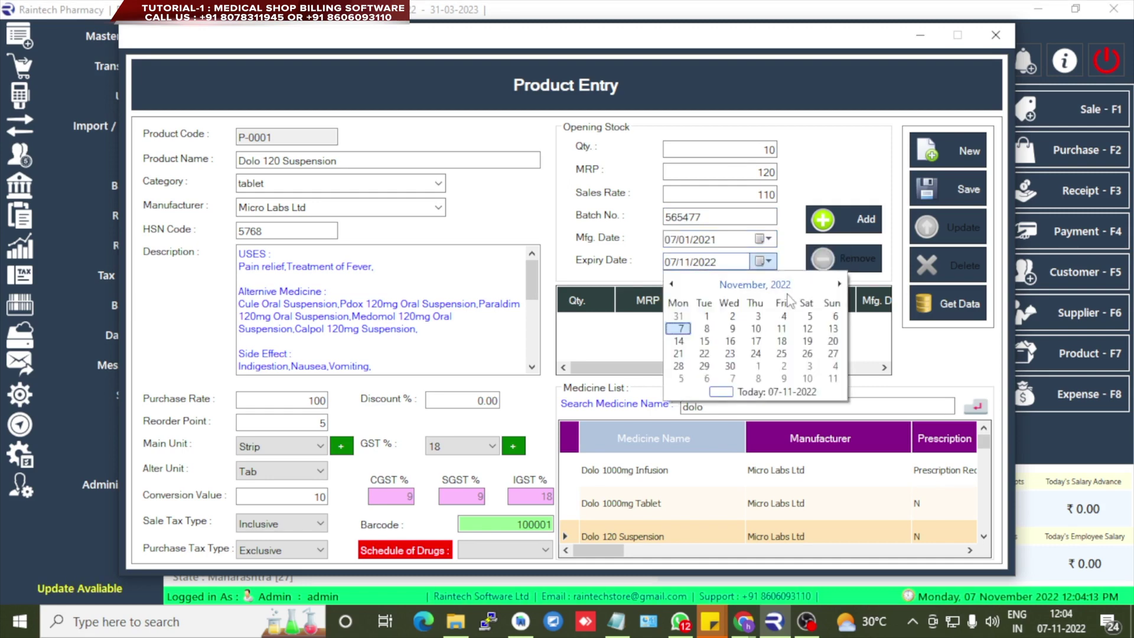
{"action": "left_click", "coordinate": [755, 284]}
{"action": "left_click", "coordinate": [838, 284]}
{"action": "left_click", "coordinate": [780, 370]}
{"action": "left_click", "coordinate": [781, 340]}
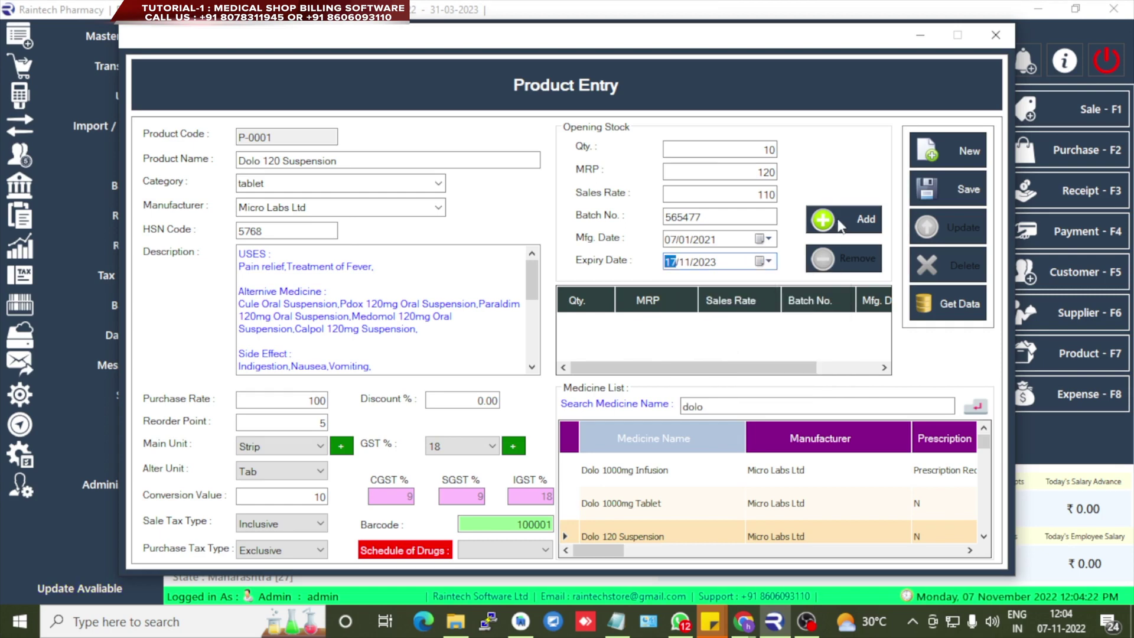
{"action": "left_click", "coordinate": [839, 223]}
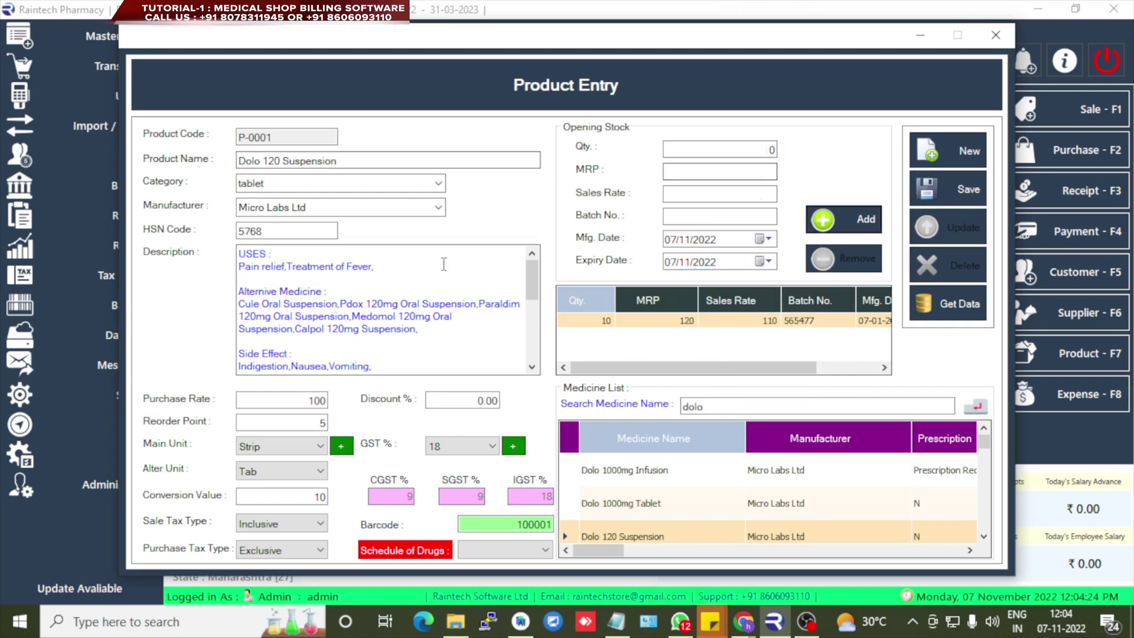
- Save Dolo 120 Suspension as product P-0001 with drug schedule H1
{"action": "left_click", "coordinate": [955, 197]}
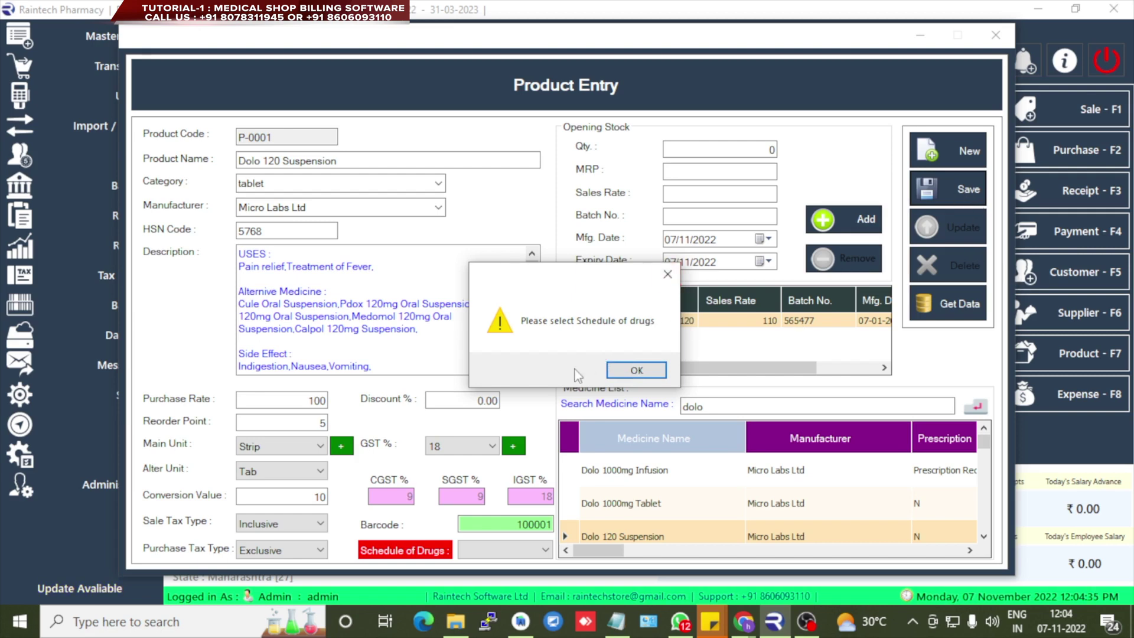
{"action": "left_click", "coordinate": [667, 274]}
{"action": "left_click", "coordinate": [508, 552]}
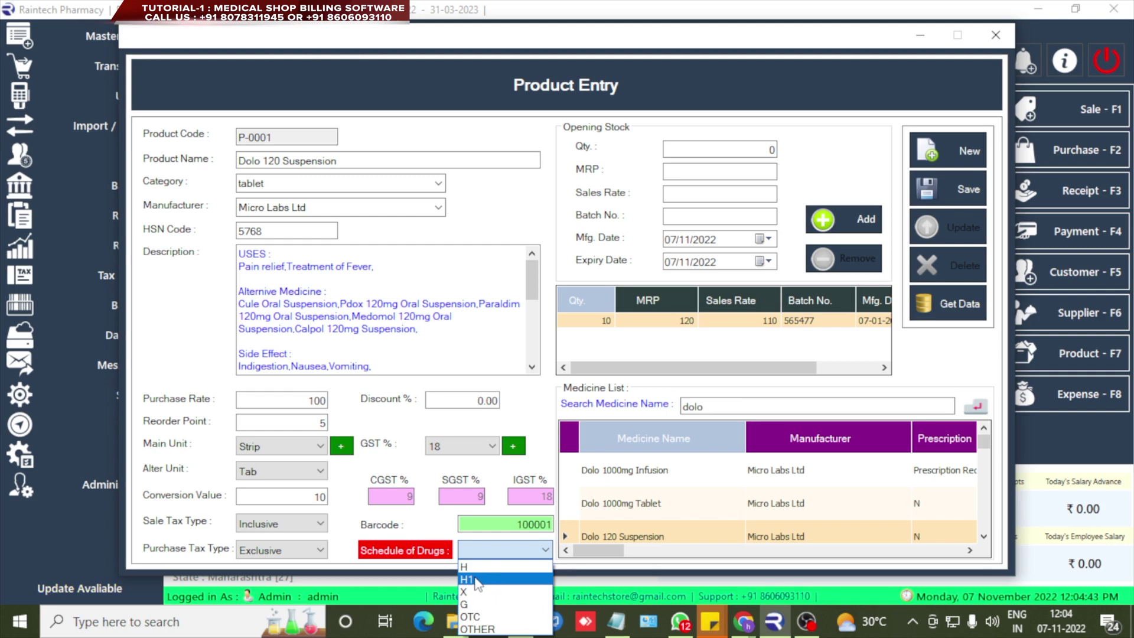
{"action": "left_click", "coordinate": [467, 579]}
{"action": "left_click", "coordinate": [951, 192]}
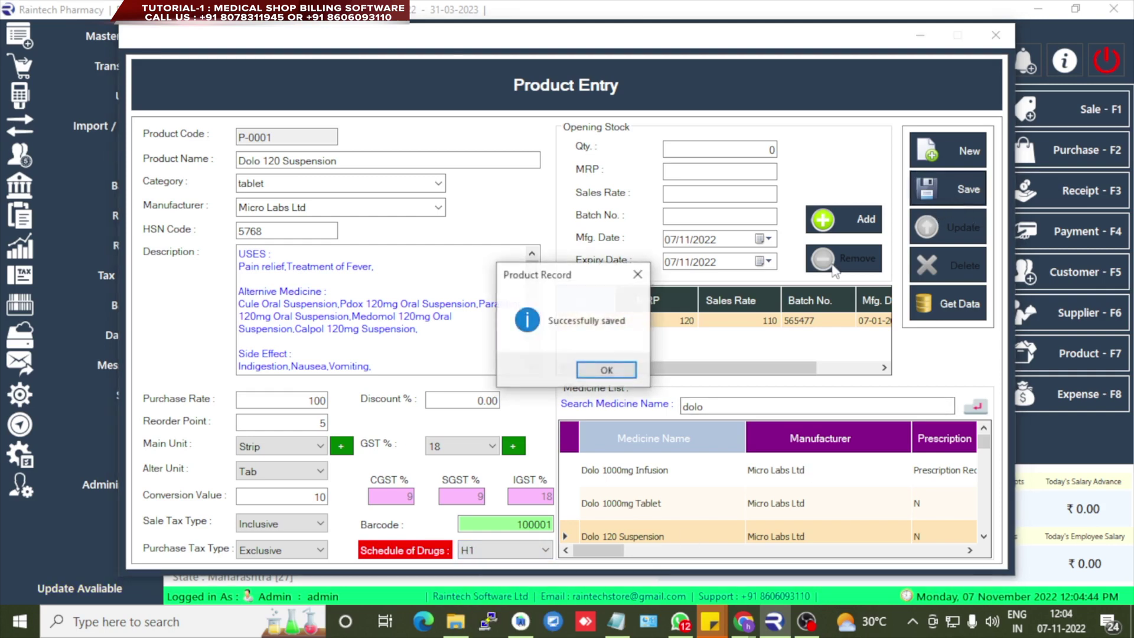
{"action": "left_click", "coordinate": [624, 373]}
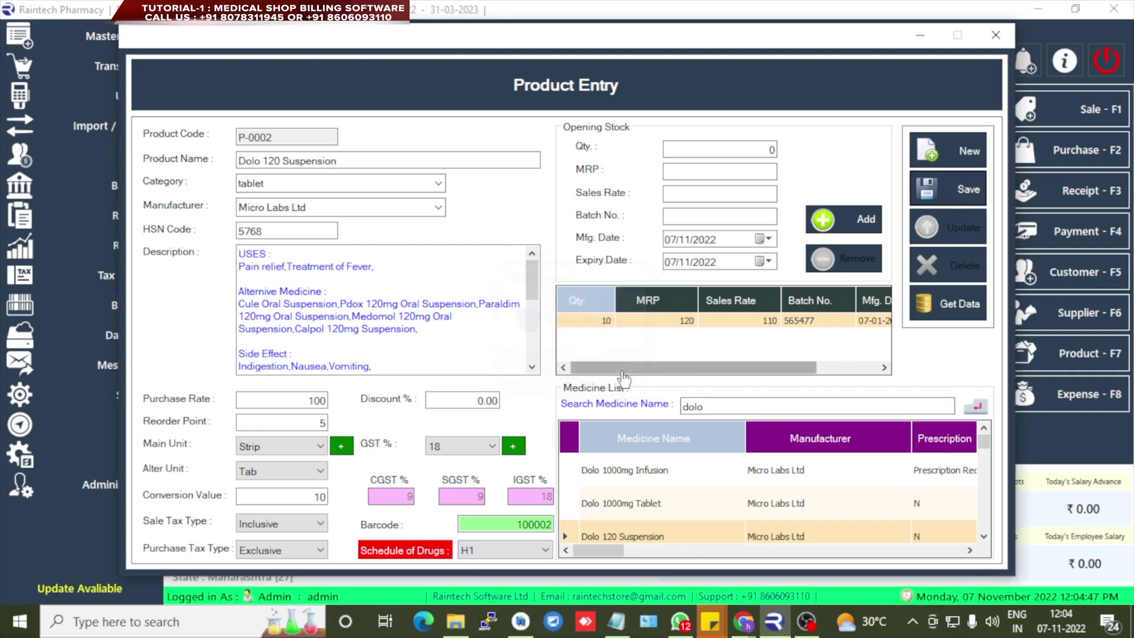
- Reload P-0001 from the saved product list to verify it, then close Product Entry
{"action": "left_click", "coordinate": [954, 310]}
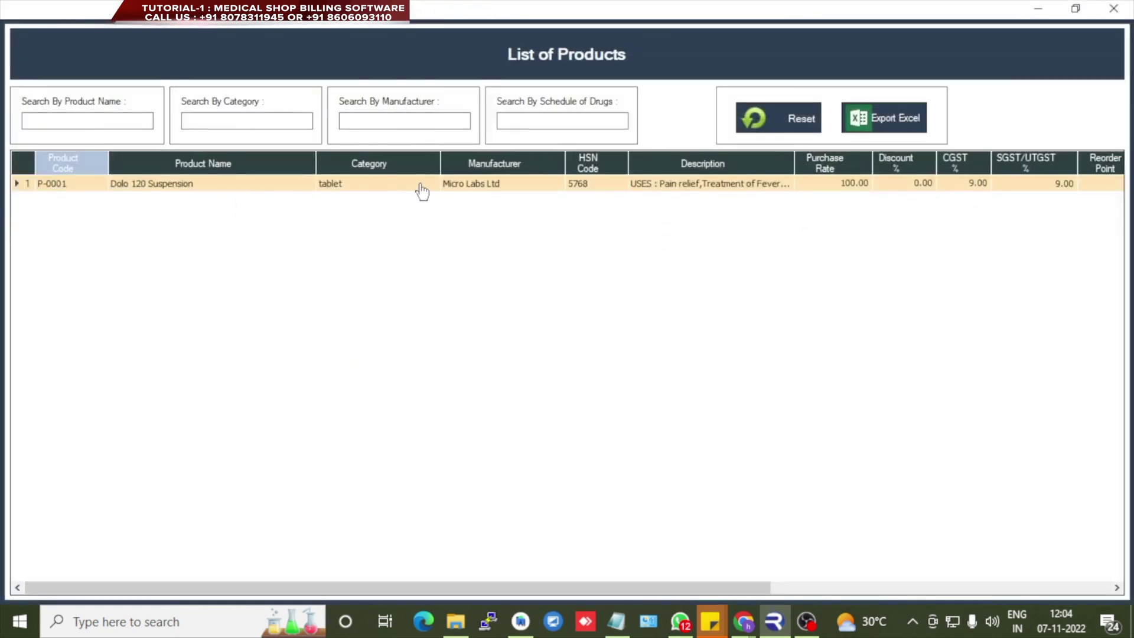
{"action": "double_click", "coordinate": [422, 189]}
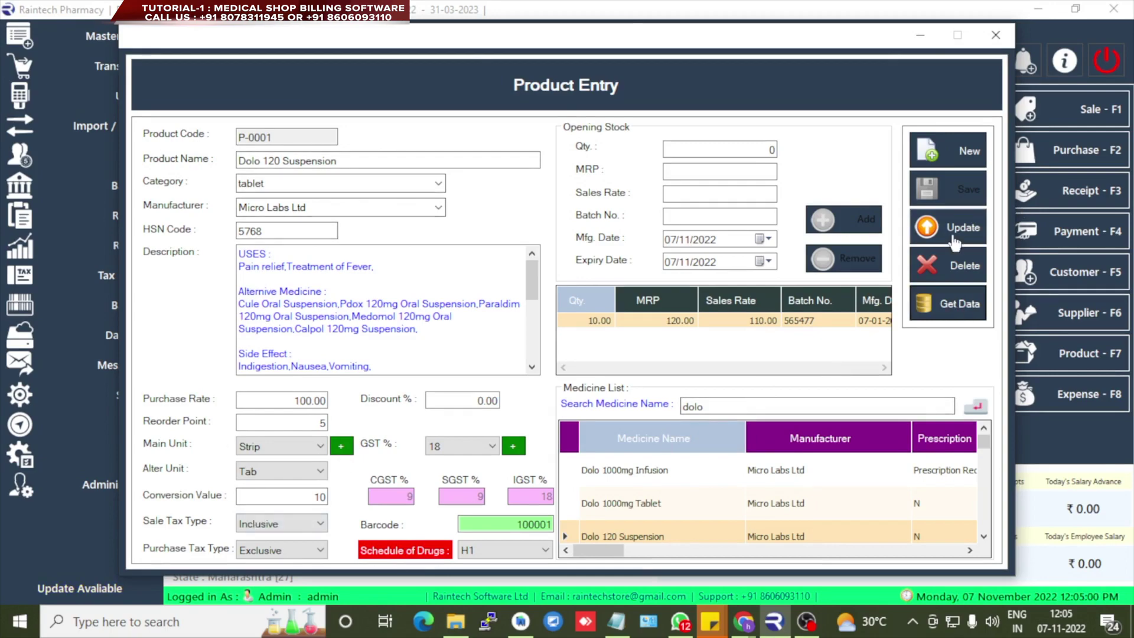
{"action": "left_click", "coordinate": [995, 35]}
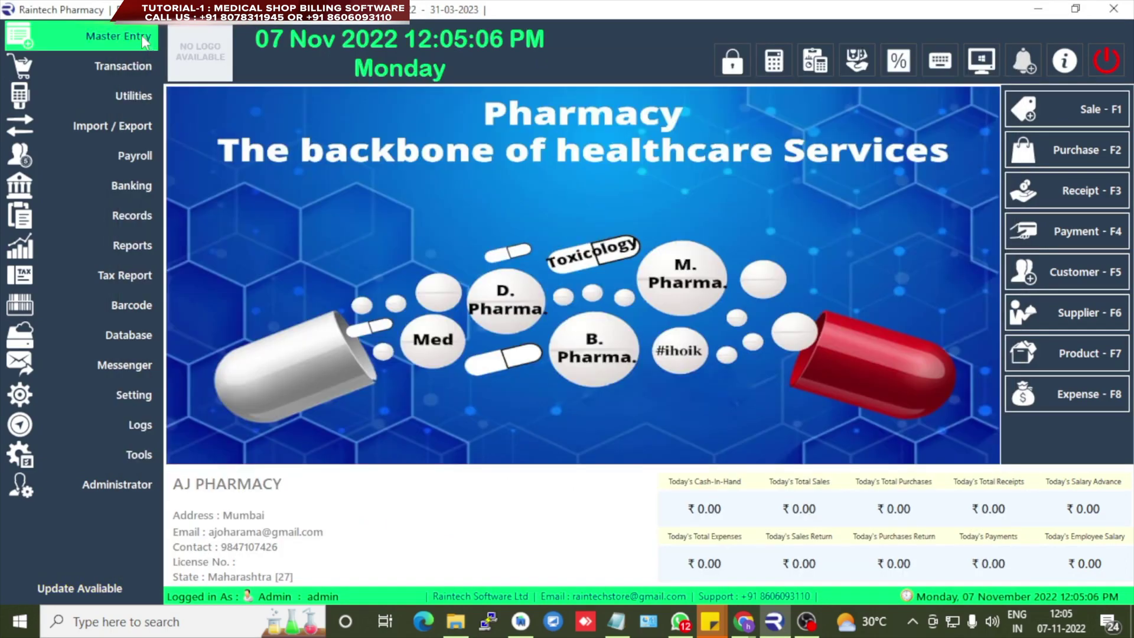
{"action": "mouse_move", "coordinate": [144, 43]}
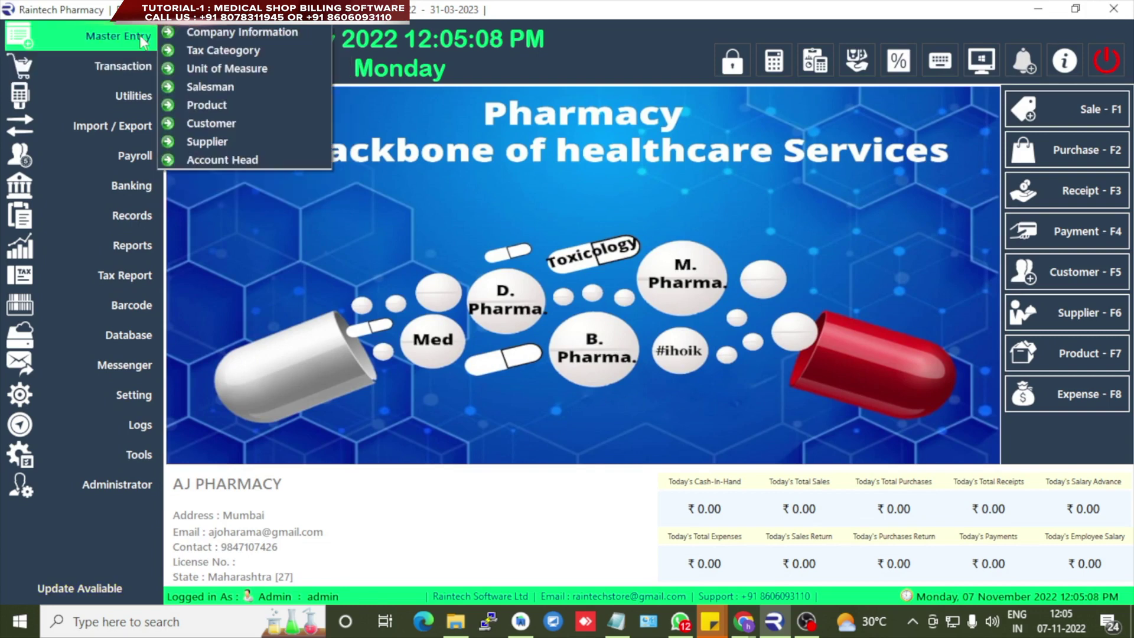
{"action": "left_click", "coordinate": [211, 124]}
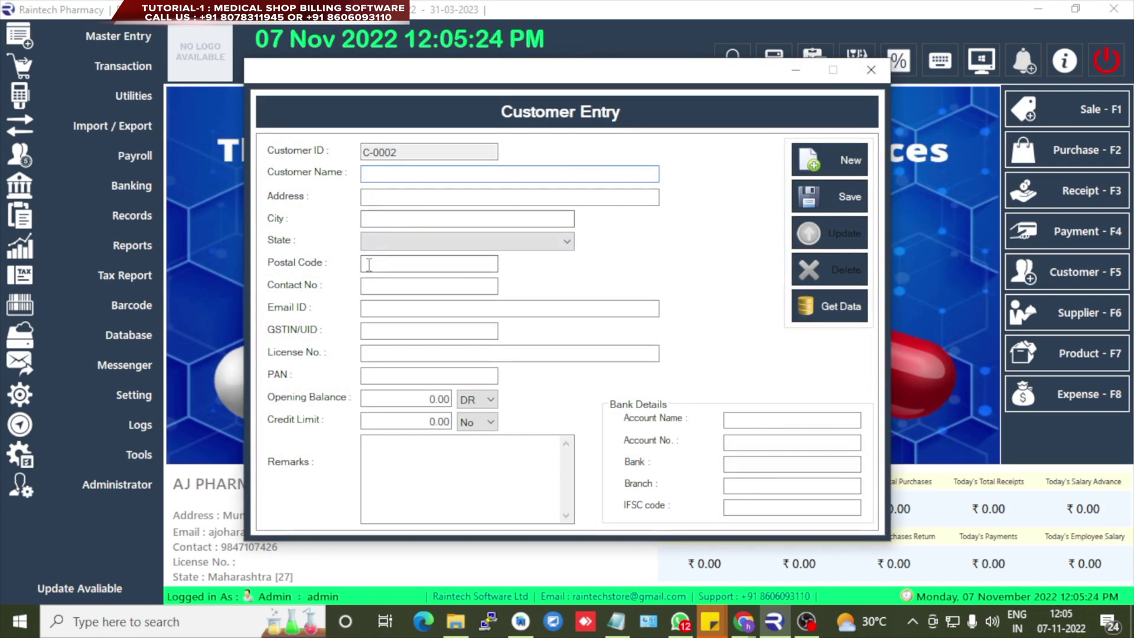
{"action": "left_click", "coordinate": [387, 307]}
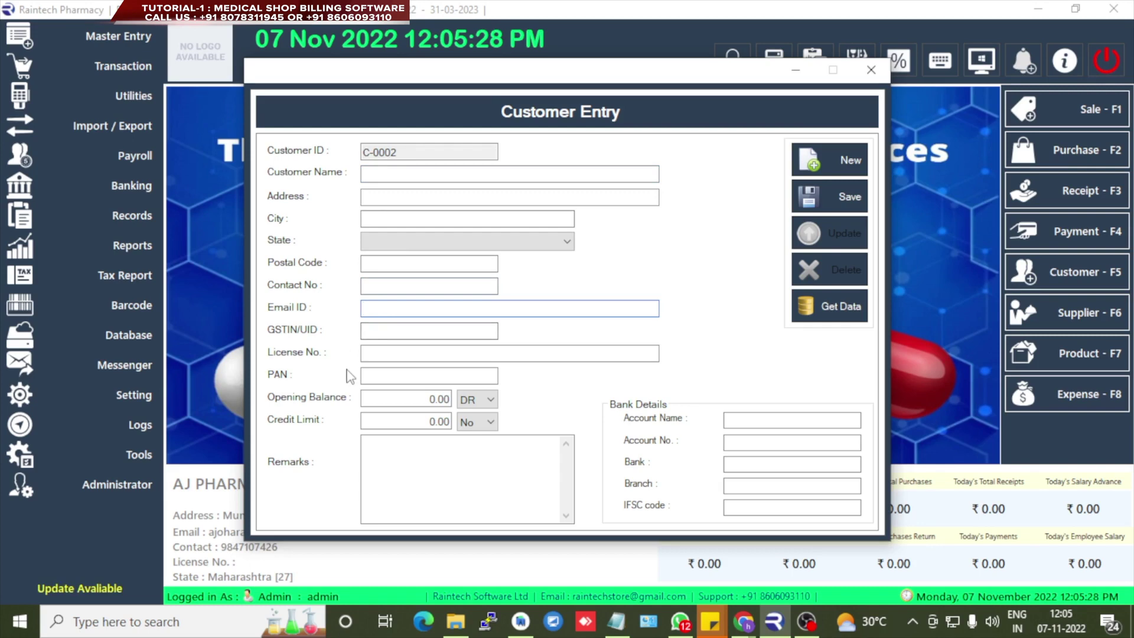
{"action": "left_click", "coordinate": [384, 173]}
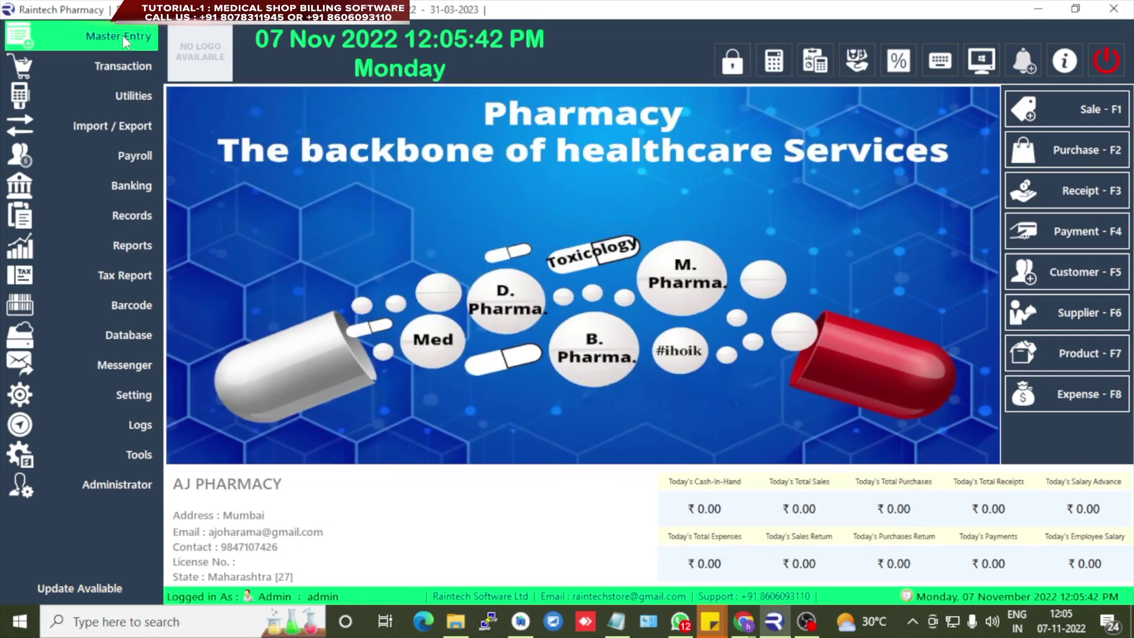
{"action": "left_click", "coordinate": [122, 34]}
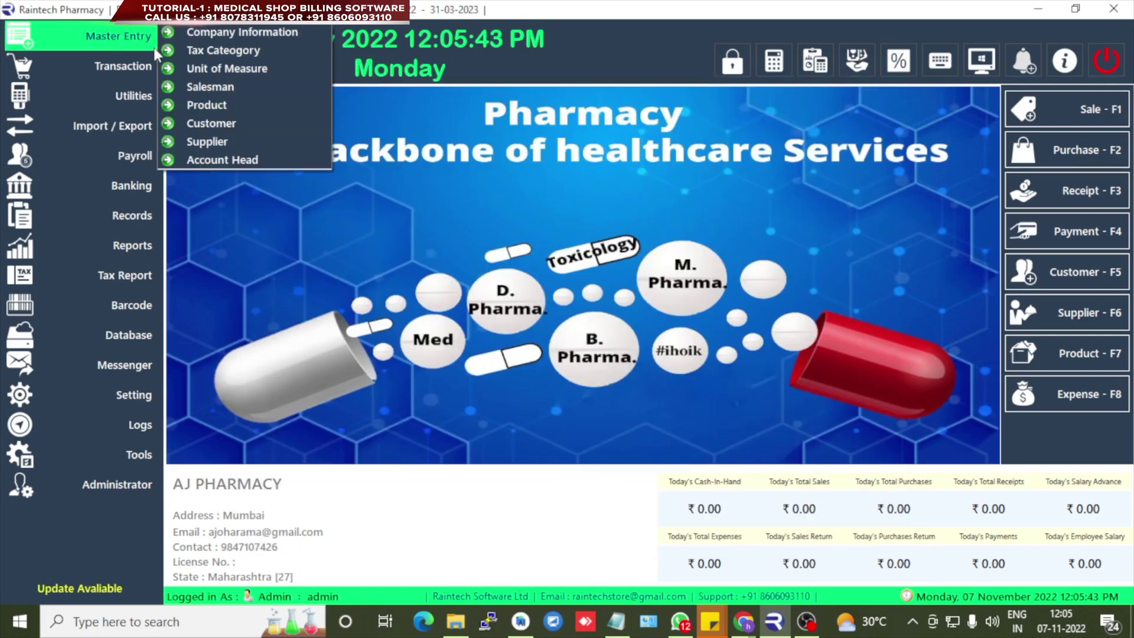
- Enter the new supplier's name and address, city Mumbai, state Maharashtra [27]
{"action": "left_click", "coordinate": [208, 143]}
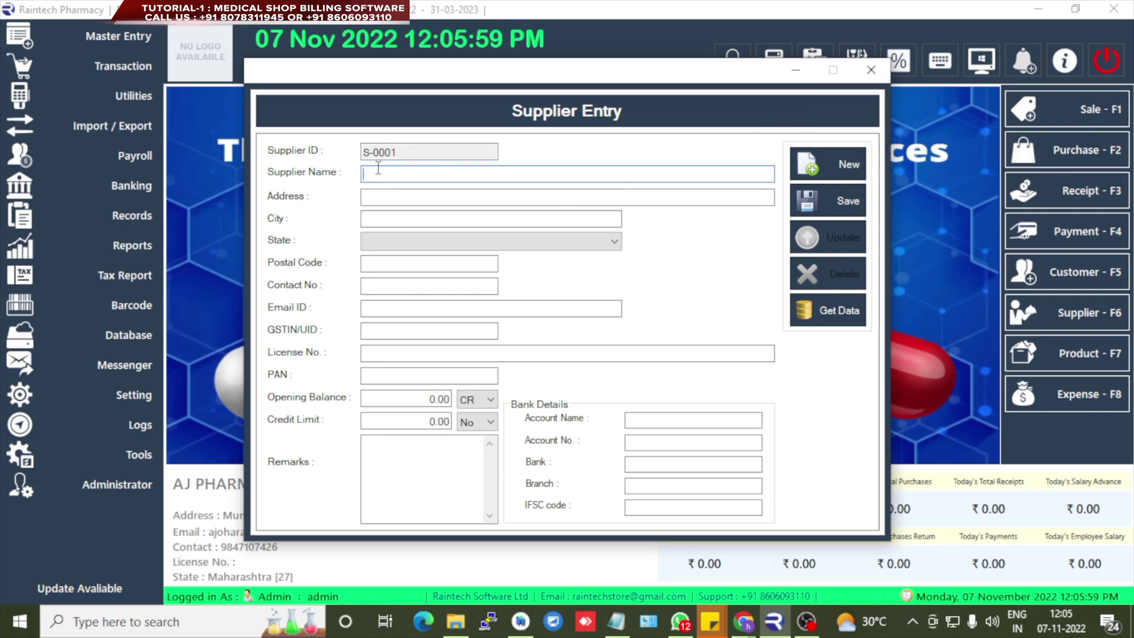
{"action": "type", "text": "kiran"}
{"action": "key", "text": "Tab"}
{"action": "type", "text": "gfhjgfj"}
{"action": "key", "text": "Tab"}
{"action": "type", "text": "mumbai"}
{"action": "key", "text": "Tab"}
{"action": "left_click", "coordinate": [385, 239]}
{"action": "key", "text": "m"}
{"action": "key", "text": "m"}
{"action": "key", "text": "Tab"}
- Fill in the supplier's postal code, contact number and e-mail, then save as S-0001
{"action": "type", "text": "4367868"}
{"action": "key", "text": "Tab"}
{"action": "key", "text": "Tab"}
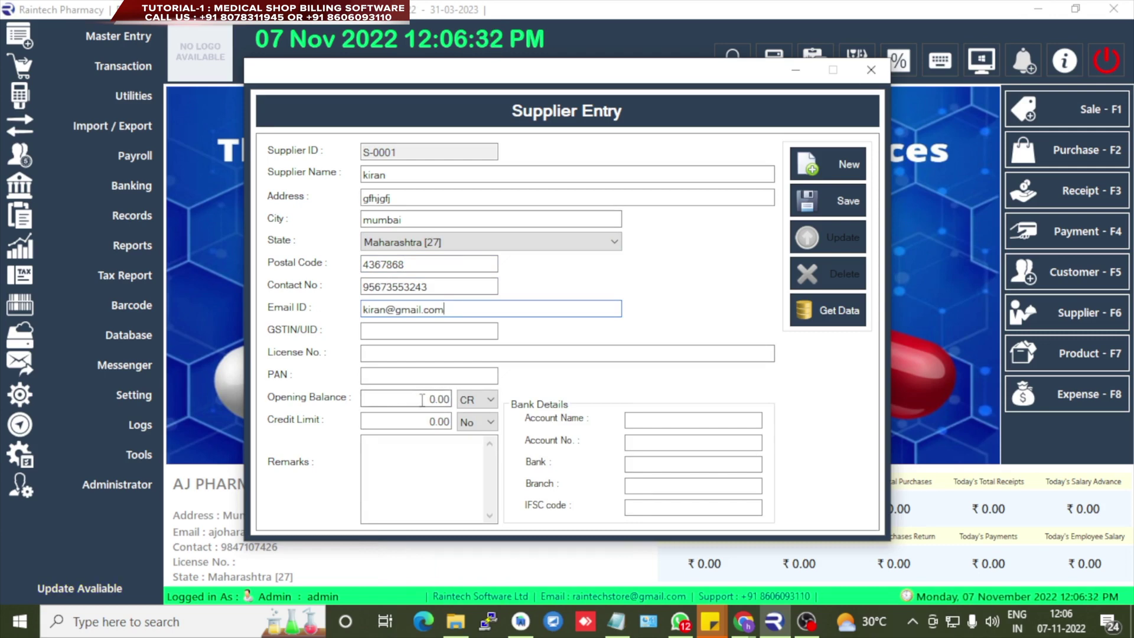
{"action": "left_click_drag", "start_coordinate": [408, 396], "coordinate": [451, 396]}
{"action": "left_click", "coordinate": [640, 421]}
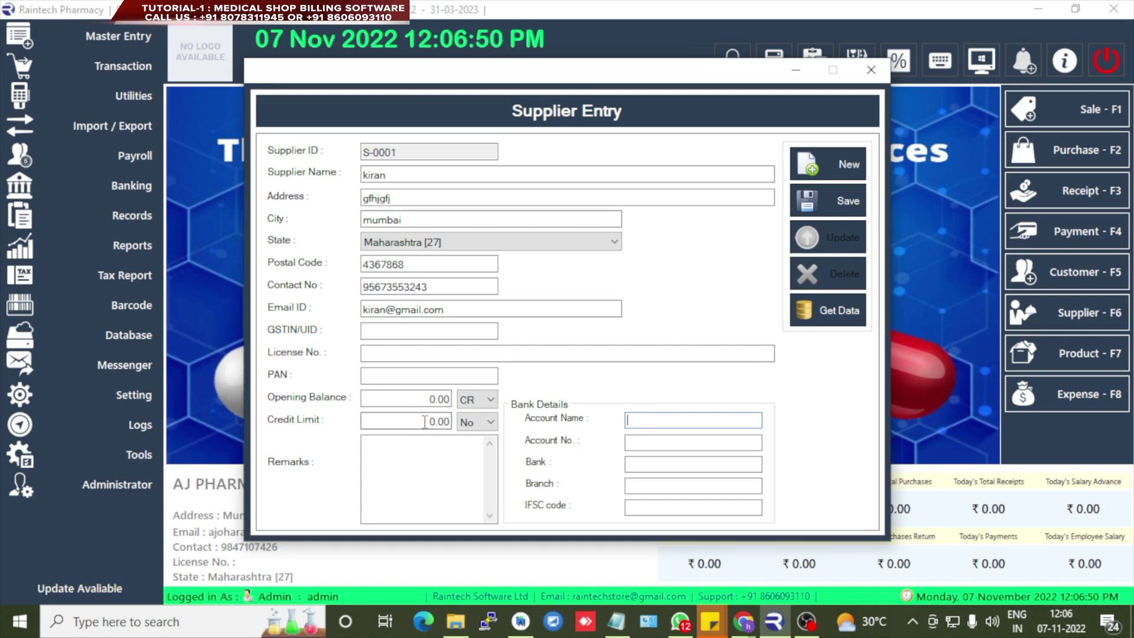
{"action": "left_click", "coordinate": [843, 211]}
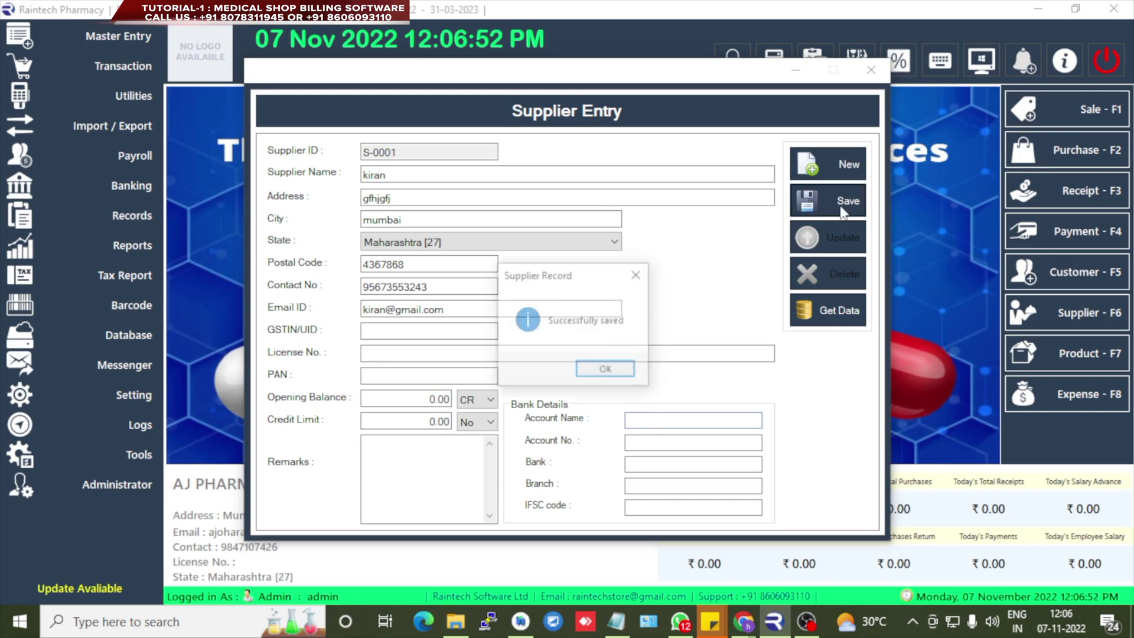
- Reload supplier S-0001 from the saved supplier list and save it as an update
{"action": "left_click", "coordinate": [600, 369]}
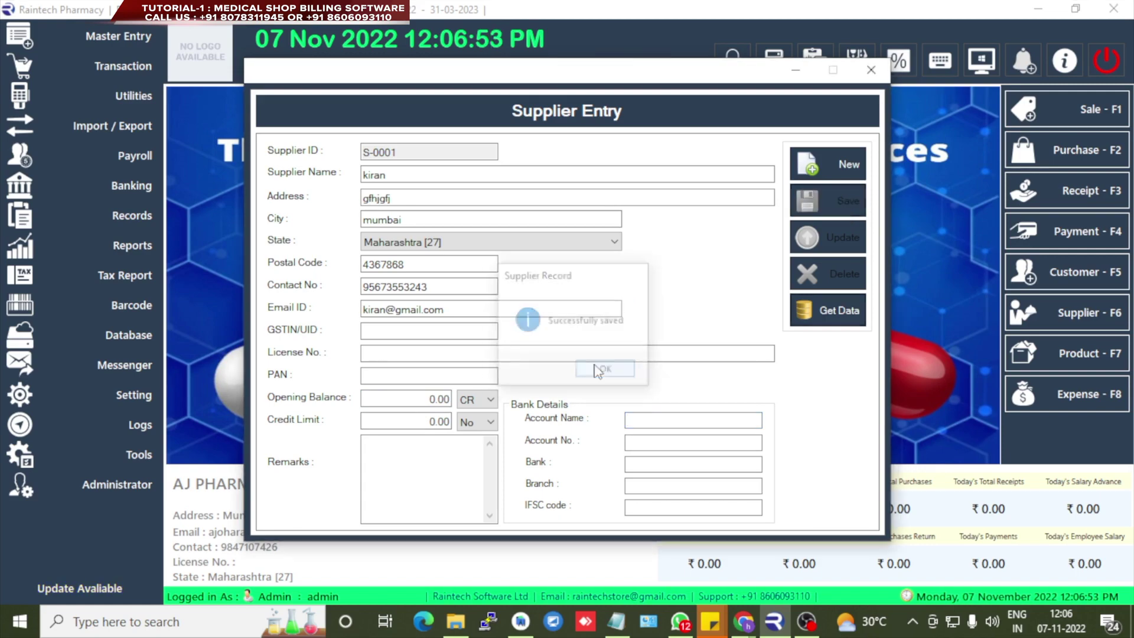
{"action": "left_click", "coordinate": [832, 314]}
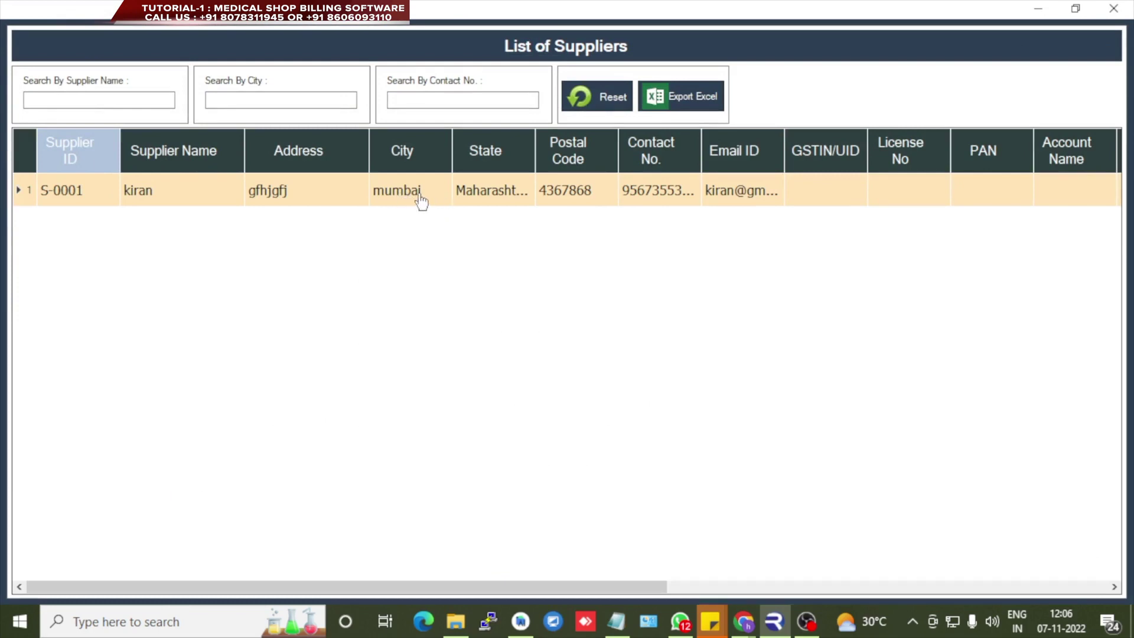
{"action": "double_click", "coordinate": [420, 201]}
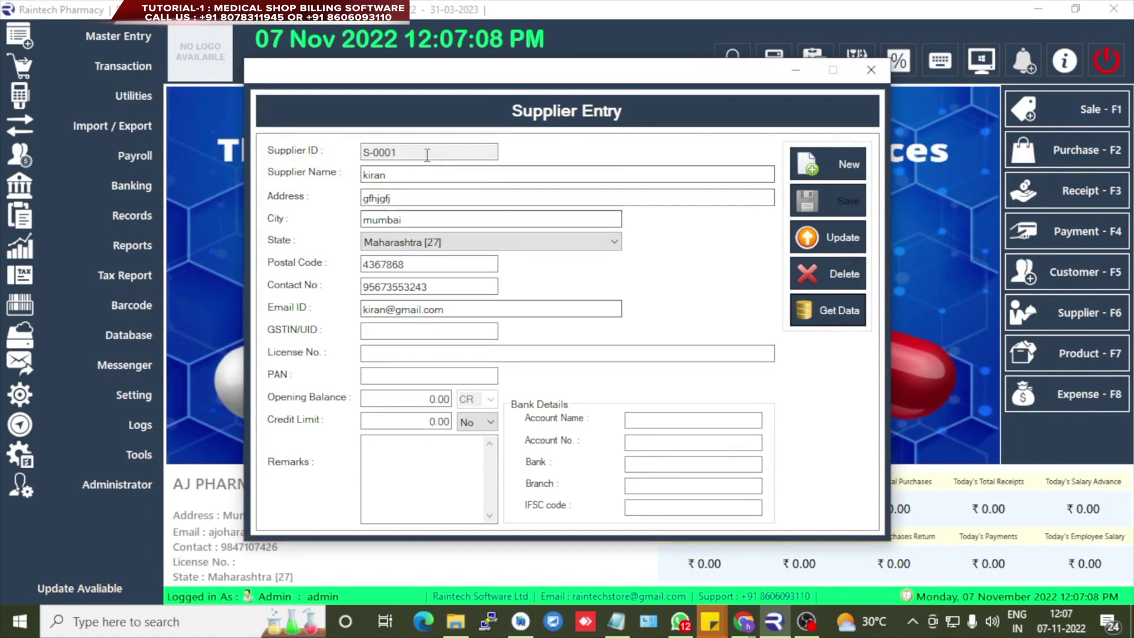
{"action": "left_click", "coordinate": [831, 253]}
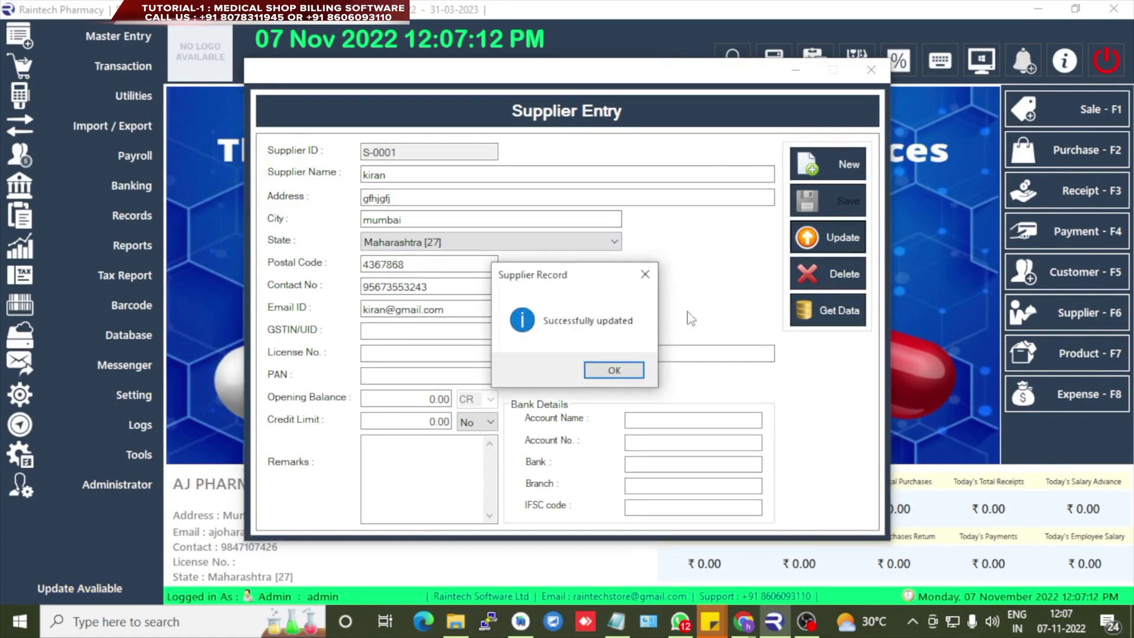
{"action": "left_click", "coordinate": [610, 373]}
- Close the Supplier Entry form to return to the dashboard
{"action": "left_click", "coordinate": [686, 358]}
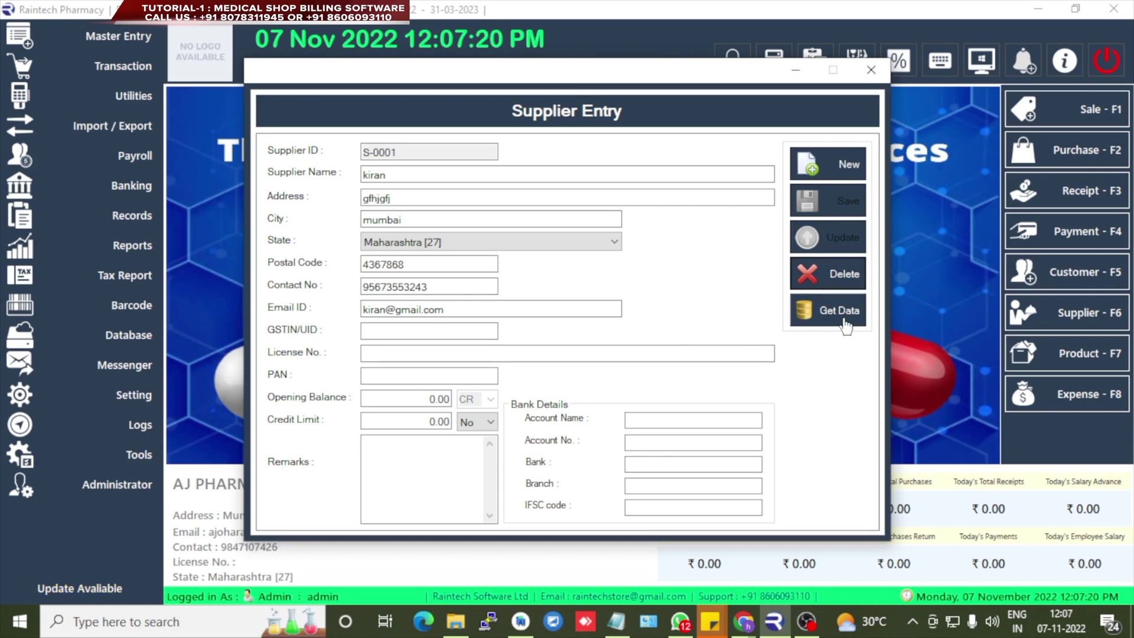
{"action": "left_click", "coordinate": [870, 72]}
{"action": "left_click", "coordinate": [130, 44]}
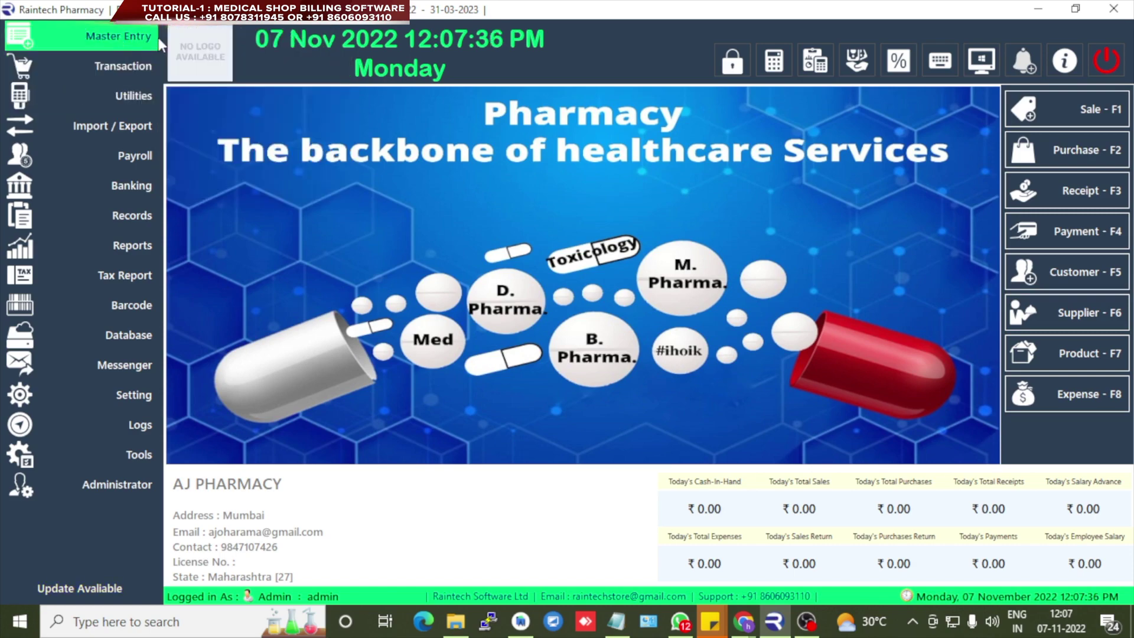
- Create account head 'travel' under Expenses (Direct/Indirect), then start expense voucher EXP-0001-2022/23
{"action": "mouse_move", "coordinate": [149, 44]}
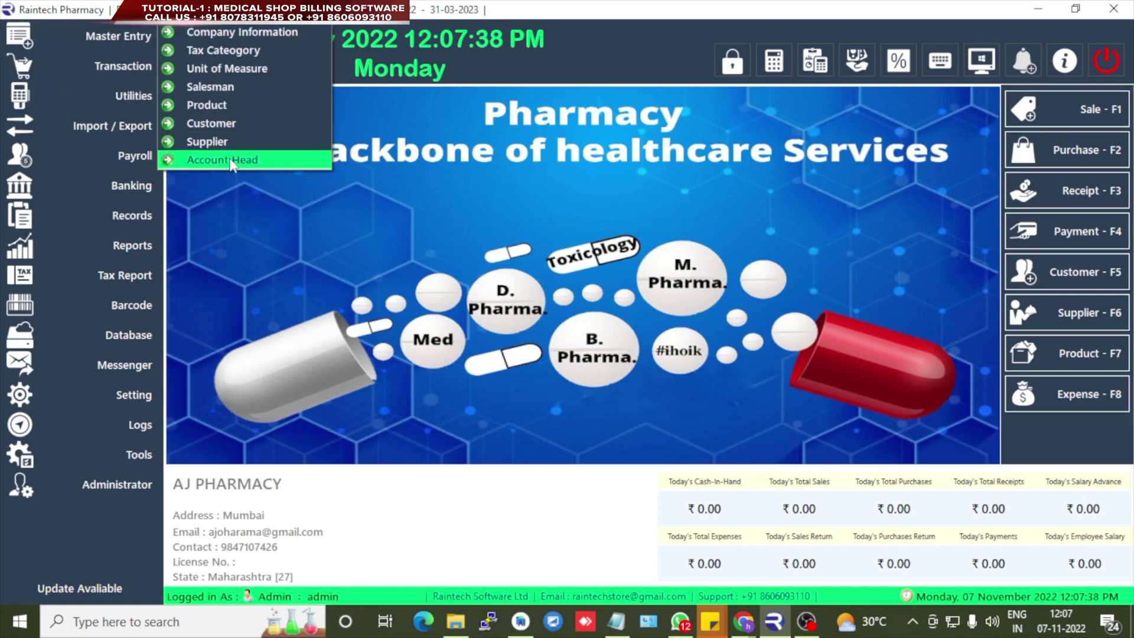
{"action": "left_click", "coordinate": [232, 164]}
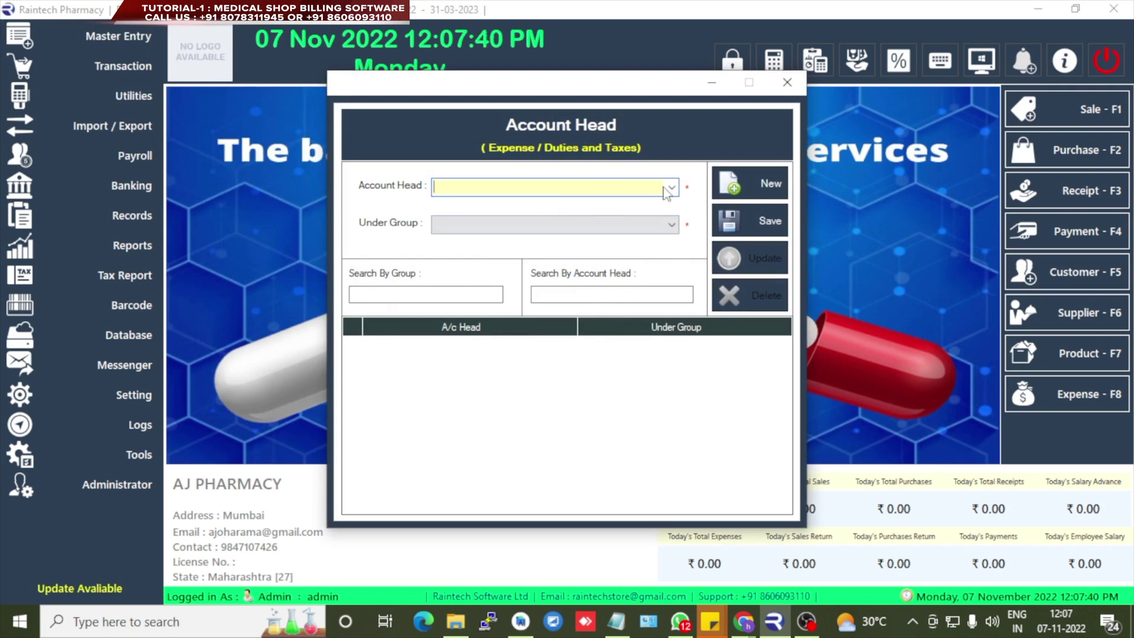
{"action": "left_click", "coordinate": [578, 235]}
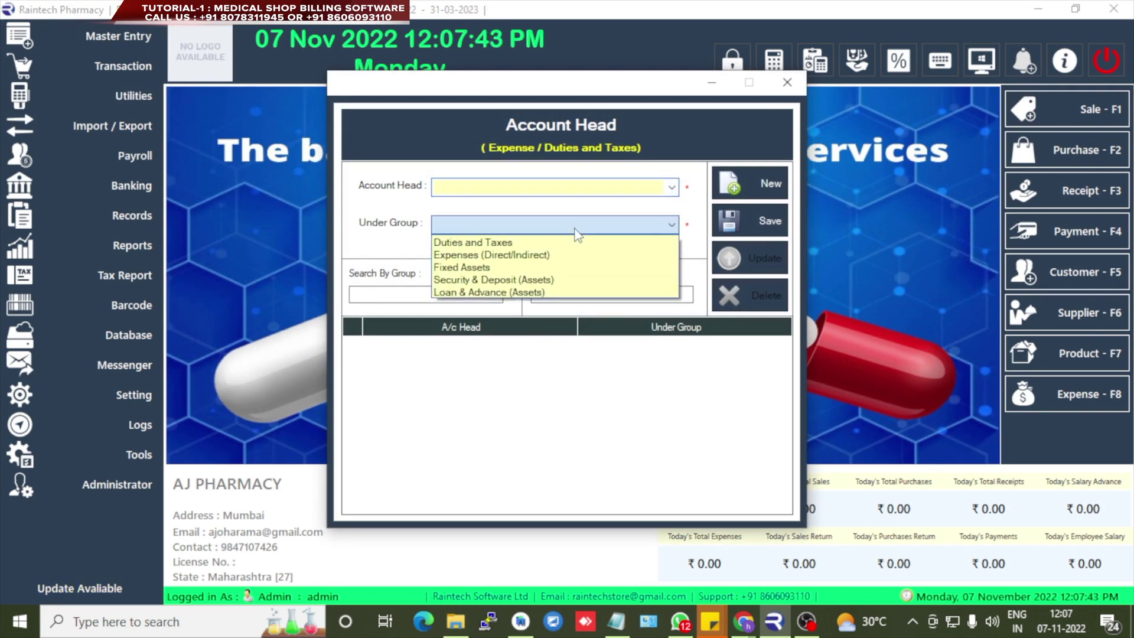
{"action": "left_click", "coordinate": [483, 255]}
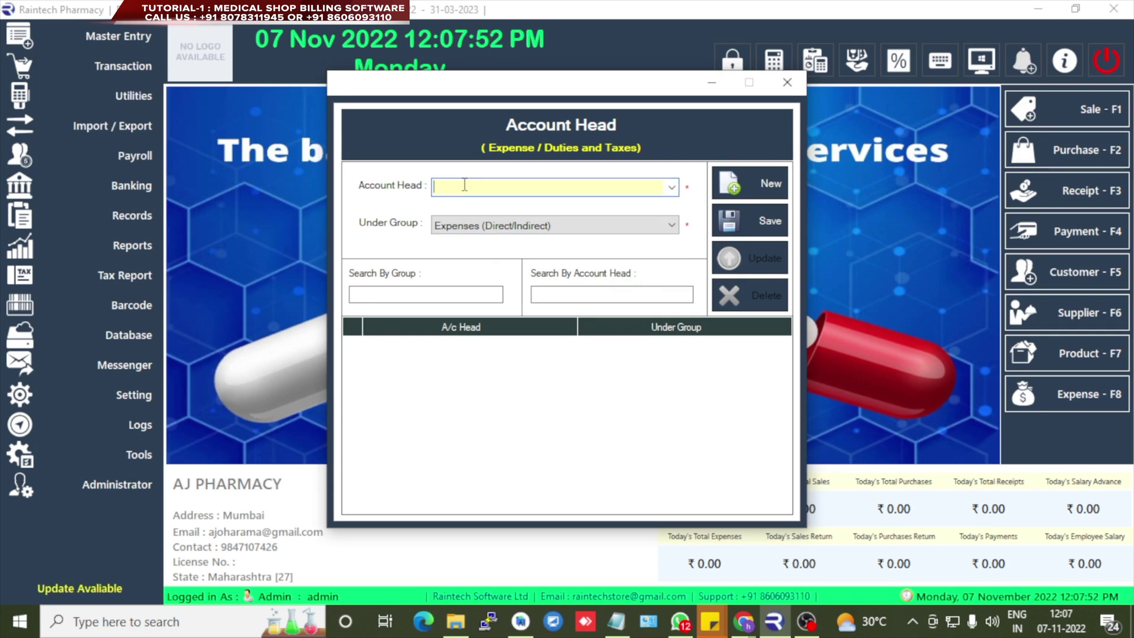
{"action": "type", "text": "travel"}
{"action": "left_click", "coordinate": [735, 230]}
{"action": "left_click", "coordinate": [603, 371]}
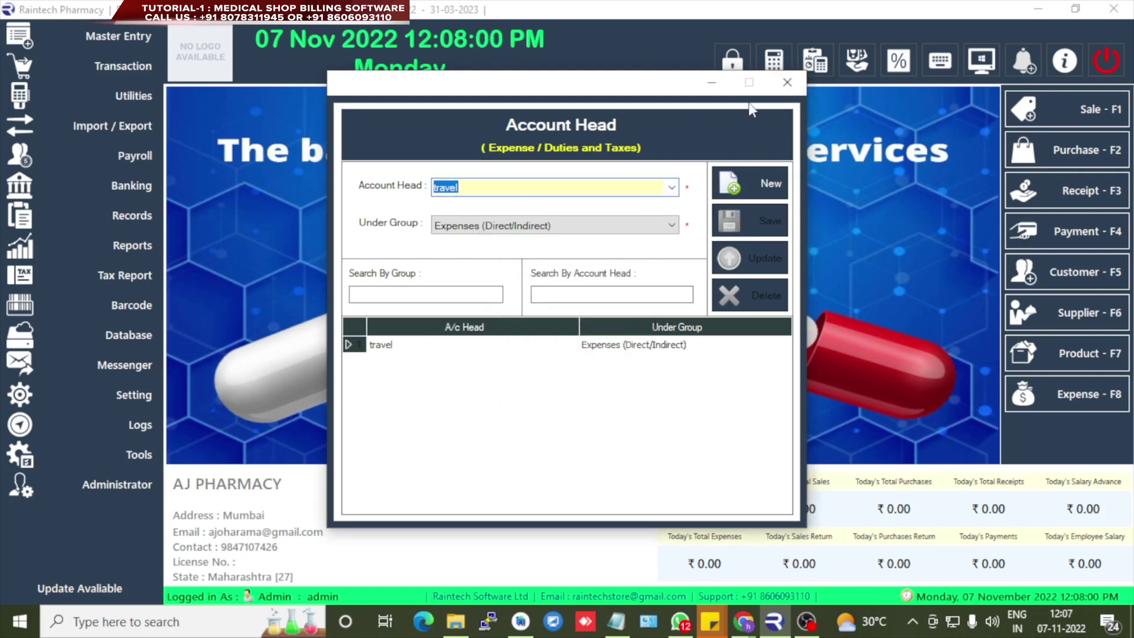
{"action": "left_click", "coordinate": [788, 83]}
{"action": "left_click", "coordinate": [1061, 402]}
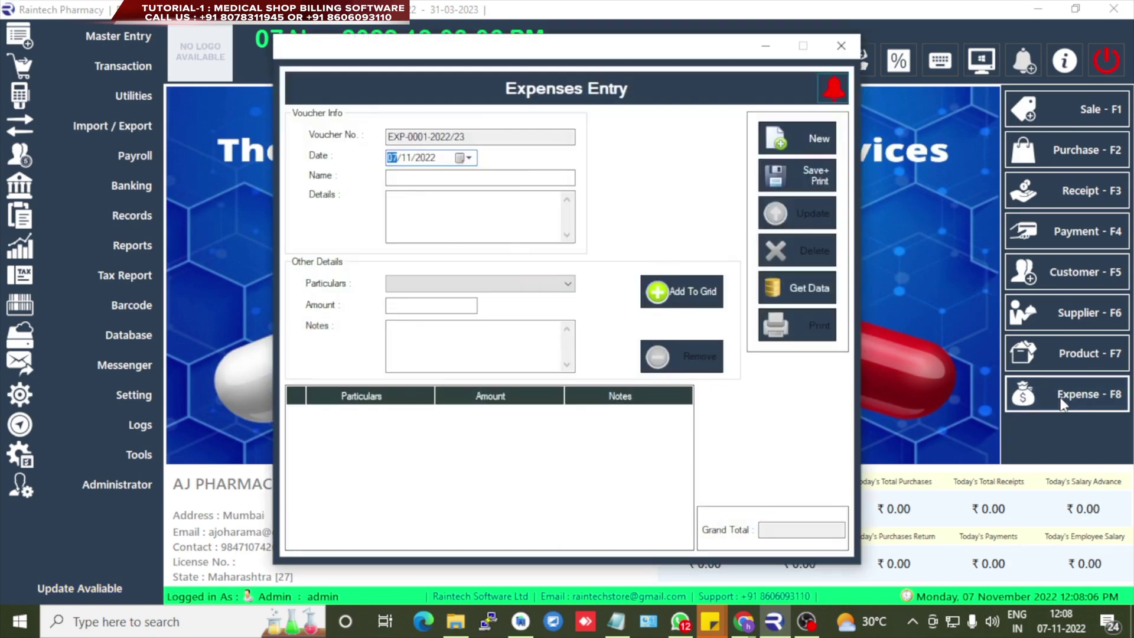
- Add a travel line of 1000 with notes to voucher 'Travel expences', totalling 1000
{"action": "left_click", "coordinate": [532, 289]}
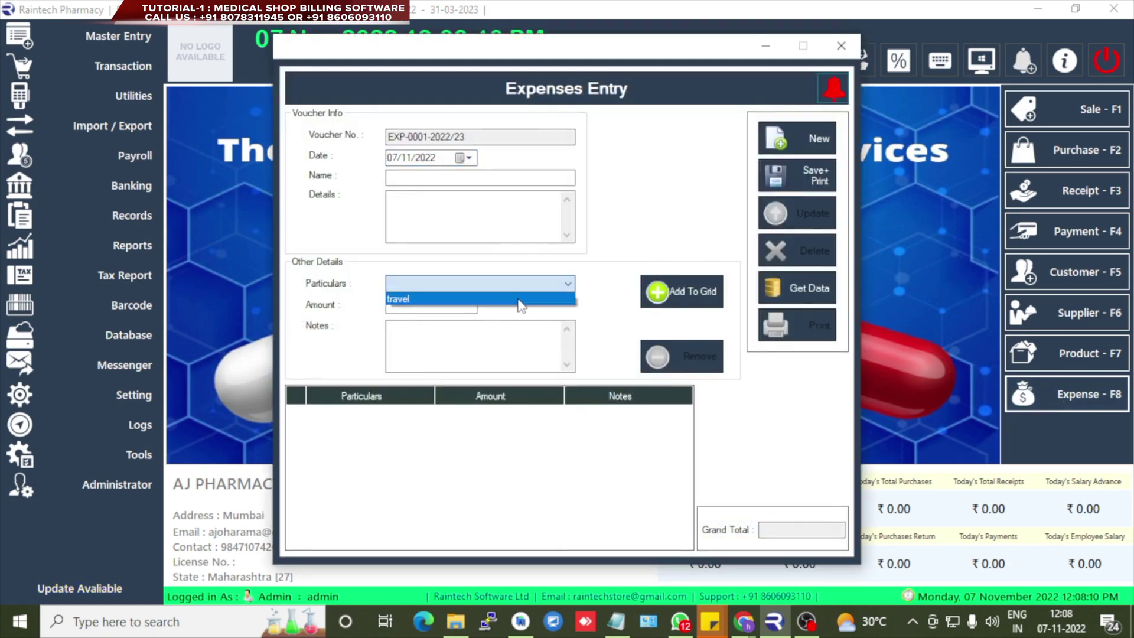
{"action": "left_click", "coordinate": [522, 300]}
{"action": "left_click", "coordinate": [443, 178]}
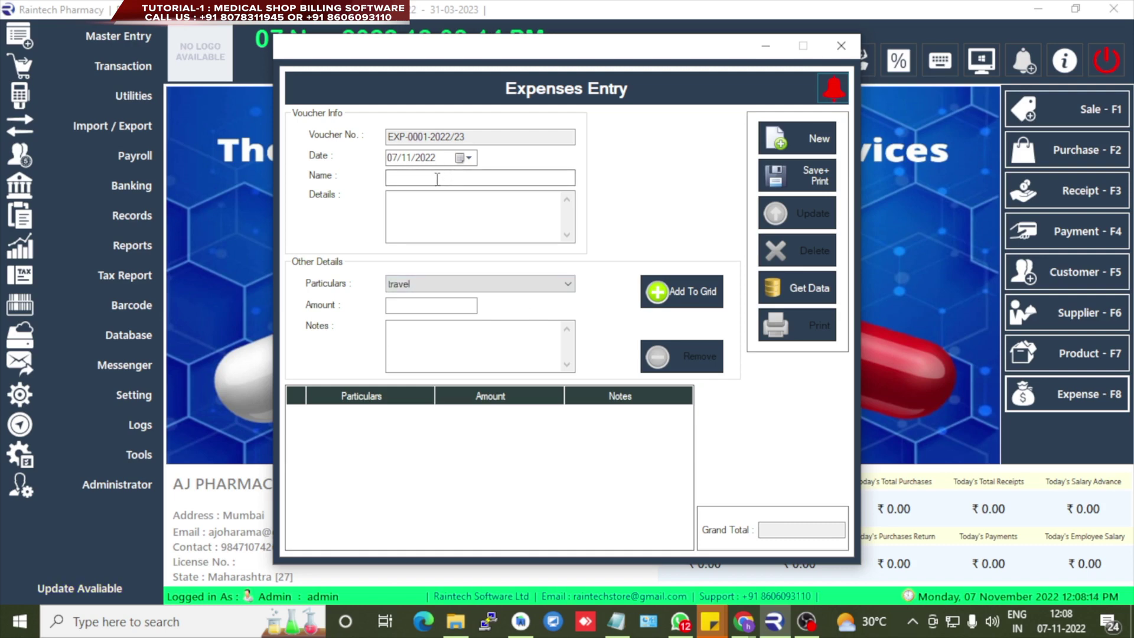
{"action": "left_click", "coordinate": [436, 179]}
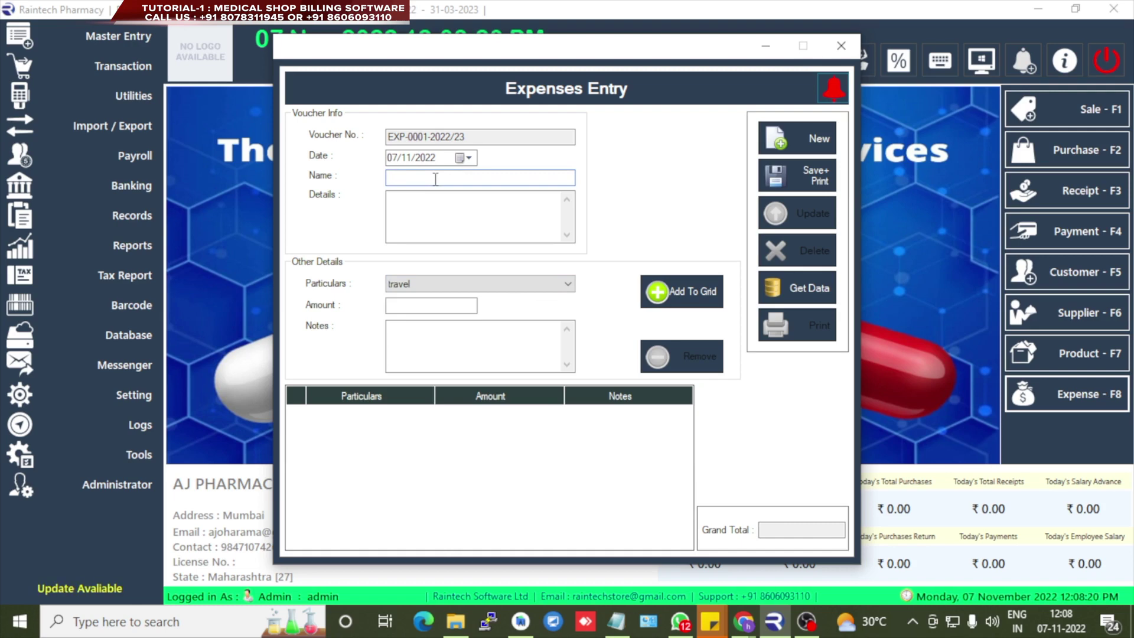
{"action": "type", "text": "Travel expence"}
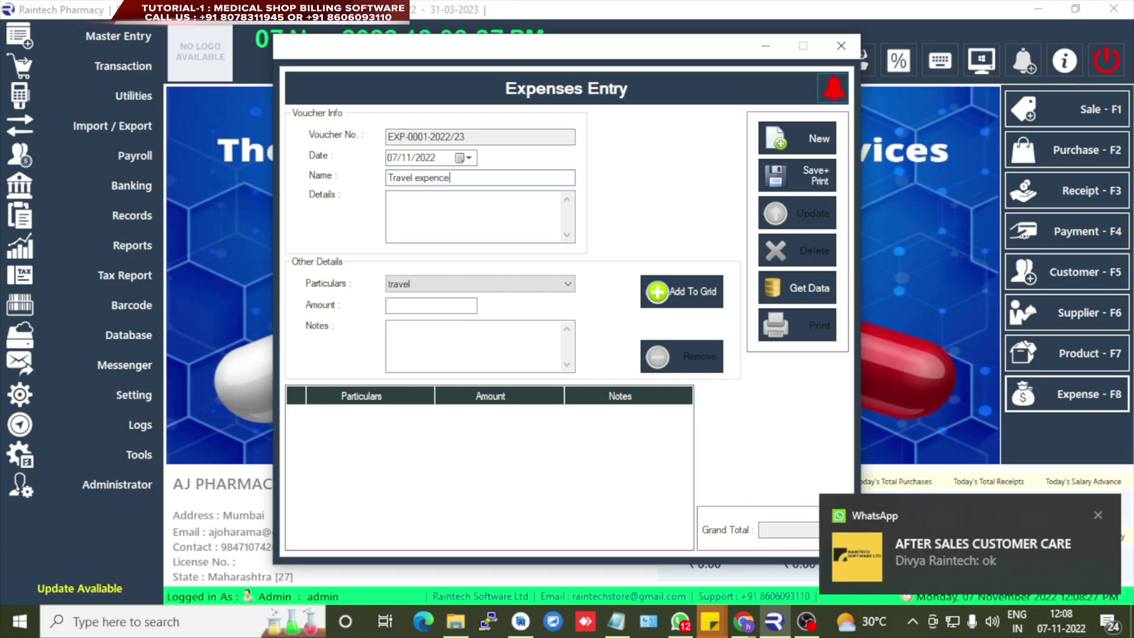
{"action": "type", "text": "yt"}
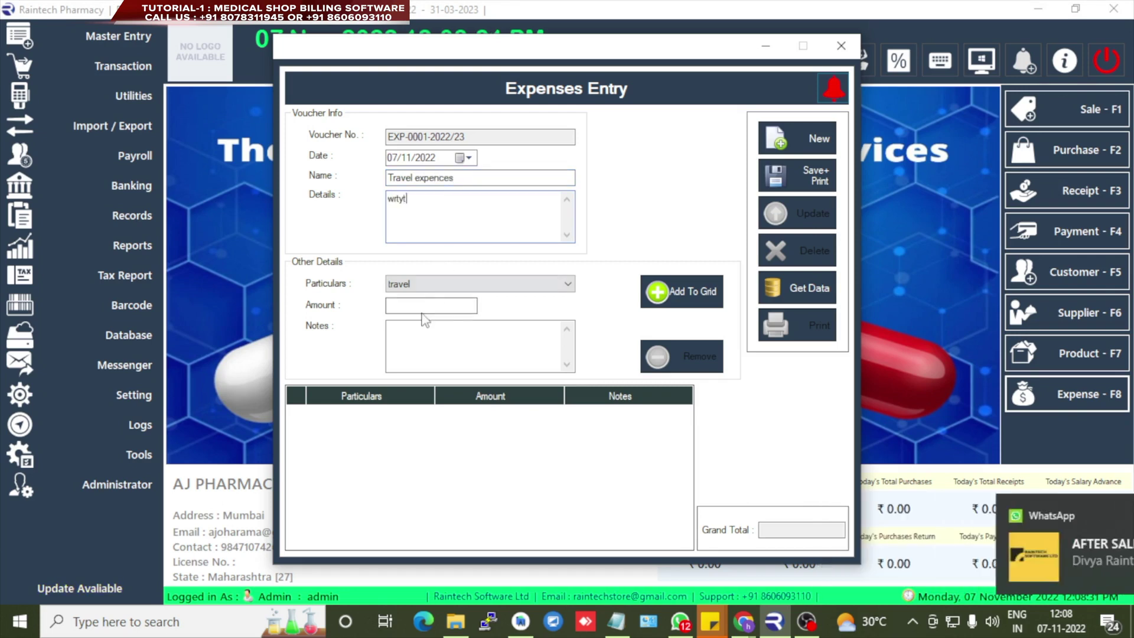
{"action": "left_click", "coordinate": [422, 307]}
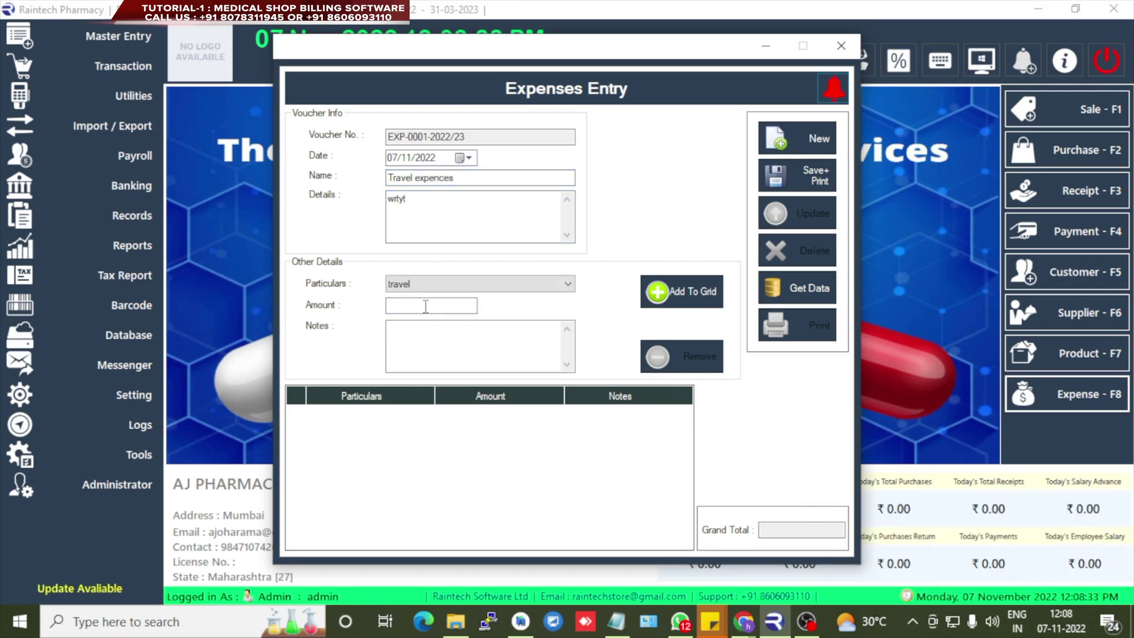
{"action": "left_click", "coordinate": [427, 345]}
{"action": "type", "text": "tuyiui"}
{"action": "left_click", "coordinate": [690, 303]}
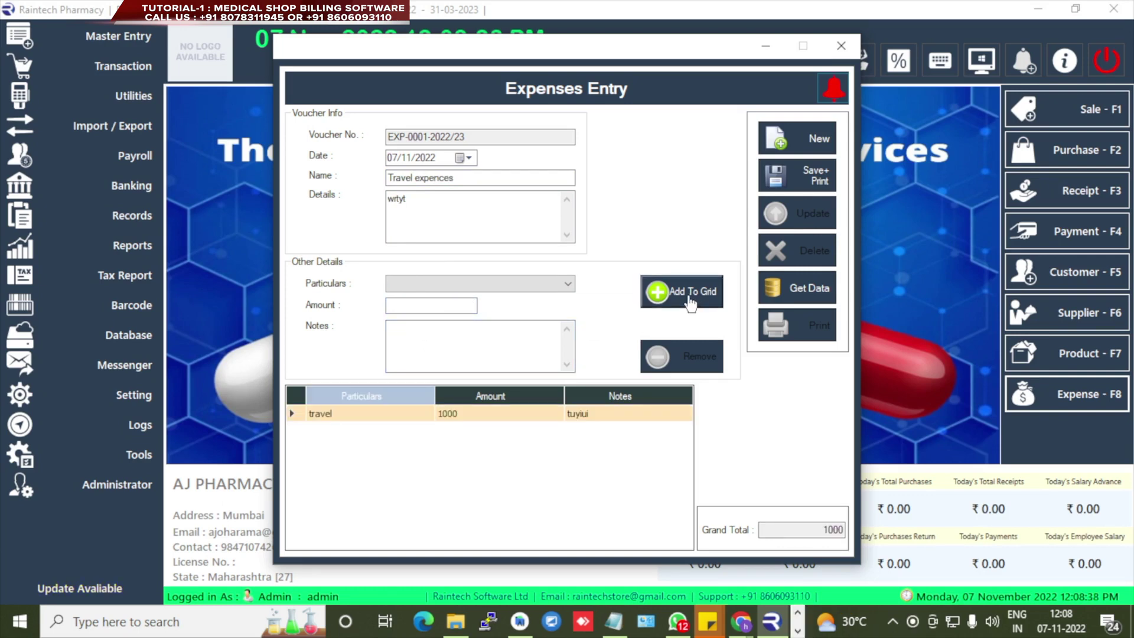
- Save voucher EXP-0001-2022/23 without printing and view it in the List of Vouchers
{"action": "left_click", "coordinate": [815, 174]}
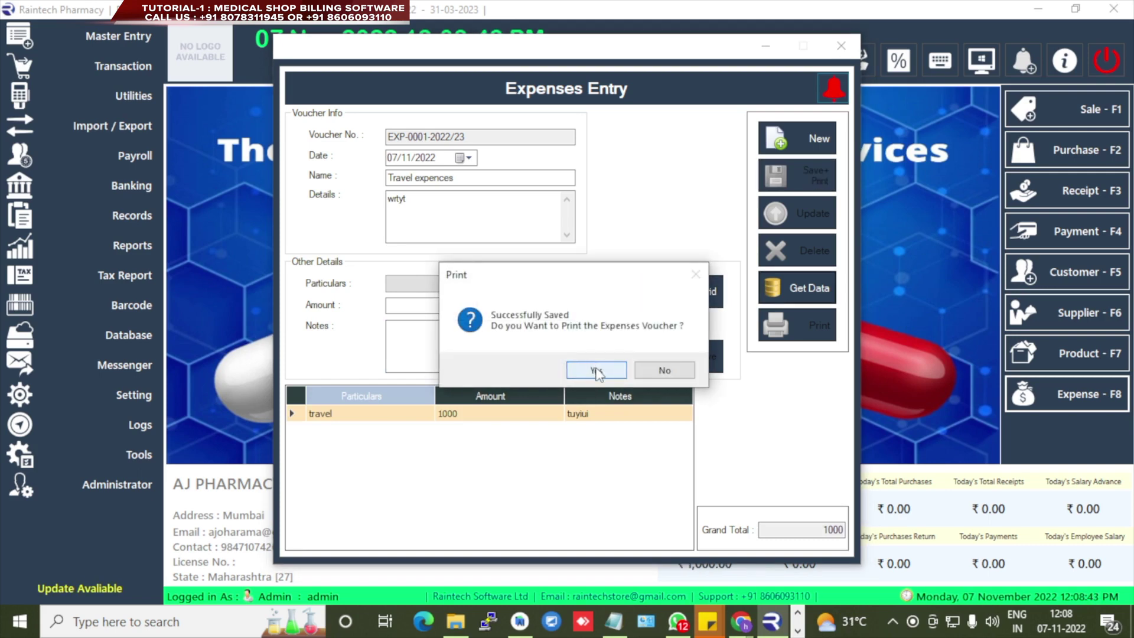
{"action": "left_click", "coordinate": [670, 371]}
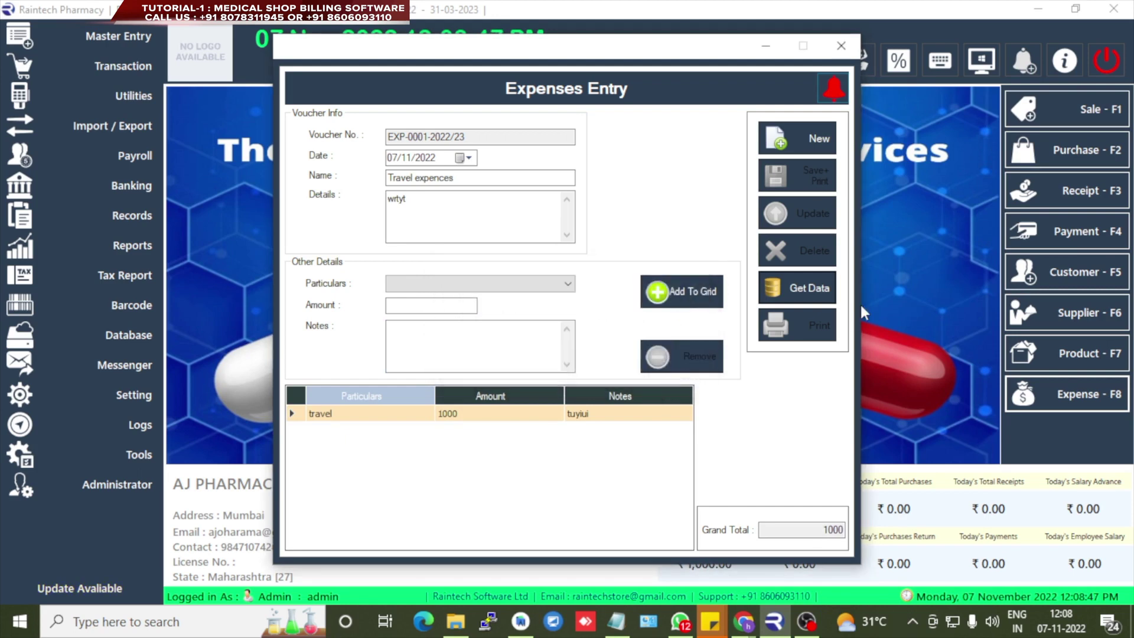
{"action": "left_click", "coordinate": [796, 293]}
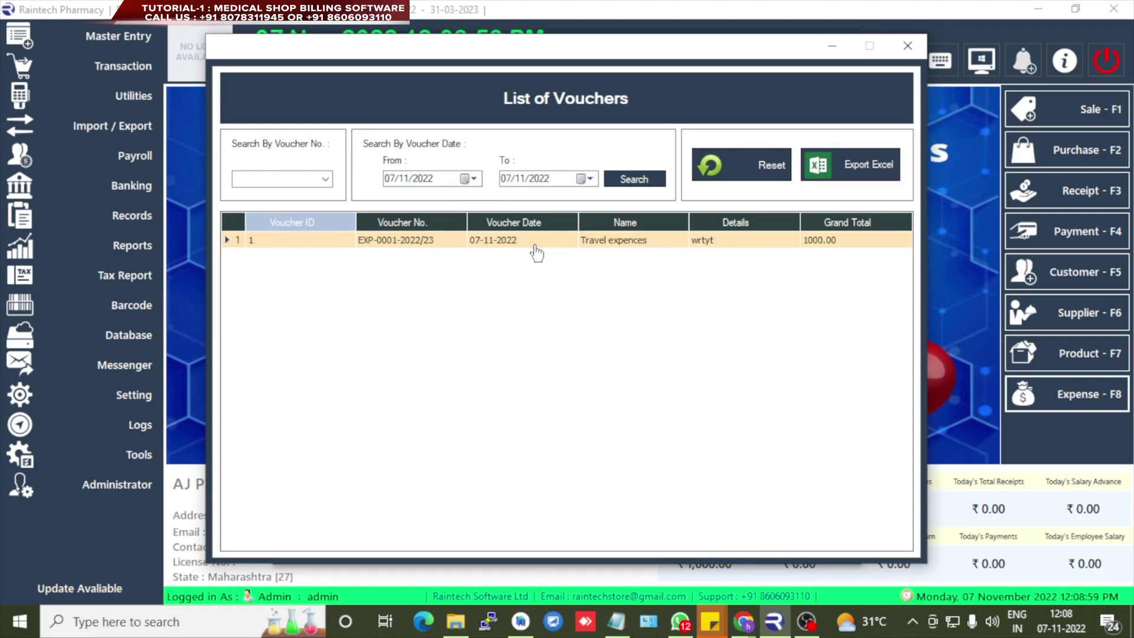
{"action": "left_click", "coordinate": [861, 171]}
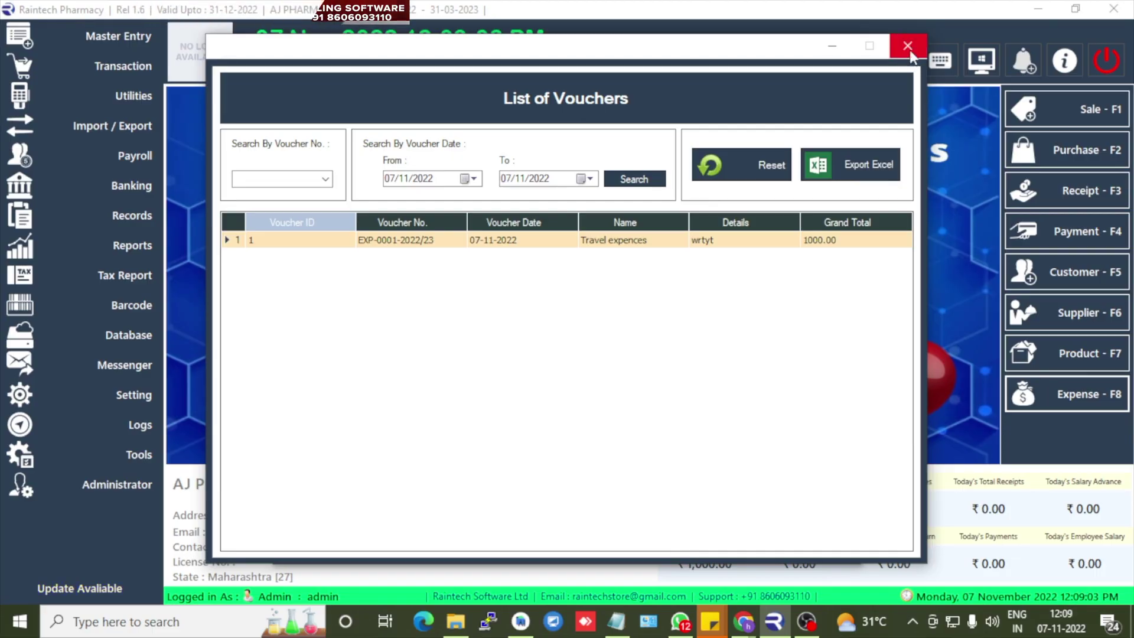